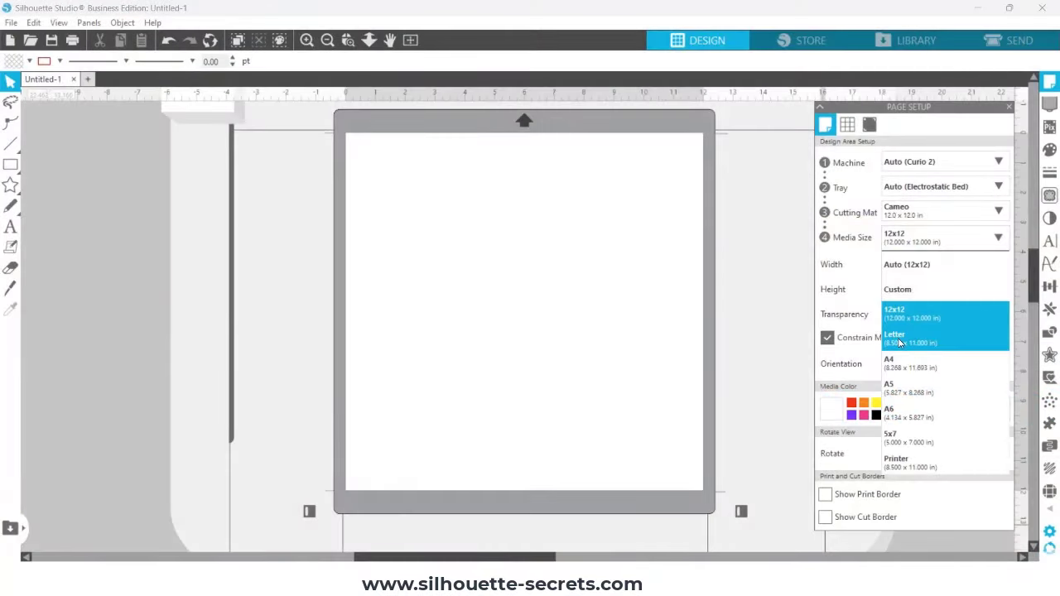
Set the page to Letter landscape (11 × 8.5 in) and search the library for 'hello'
left_click(901, 342)
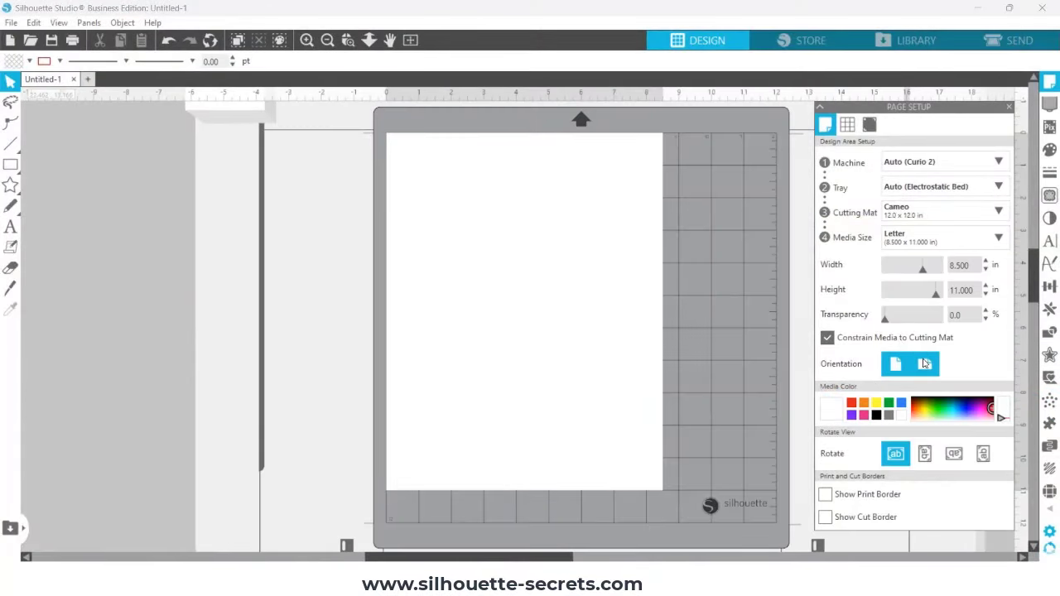
left_click(926, 364)
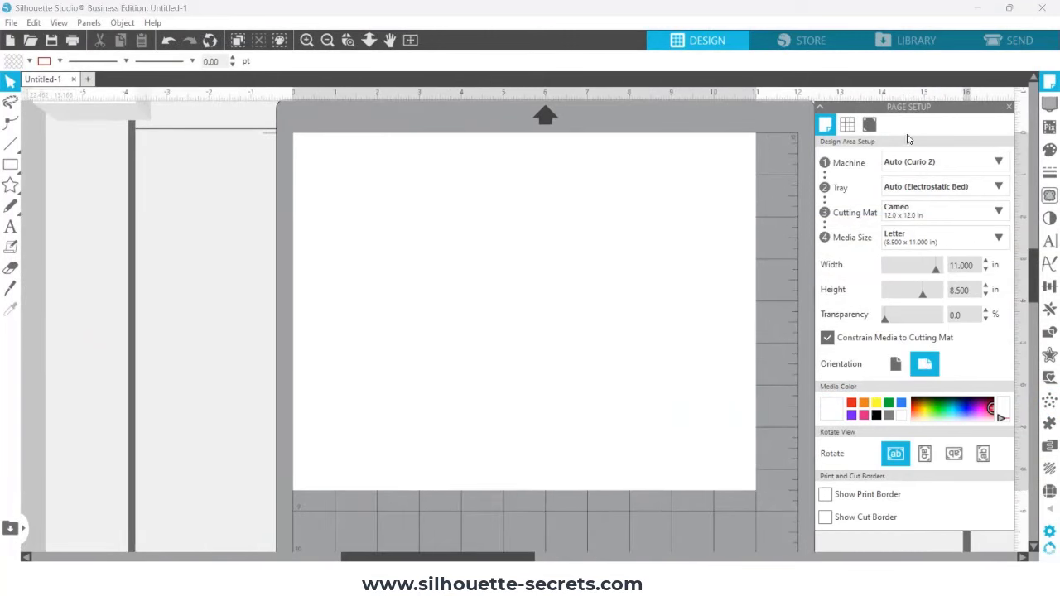
left_click(915, 42)
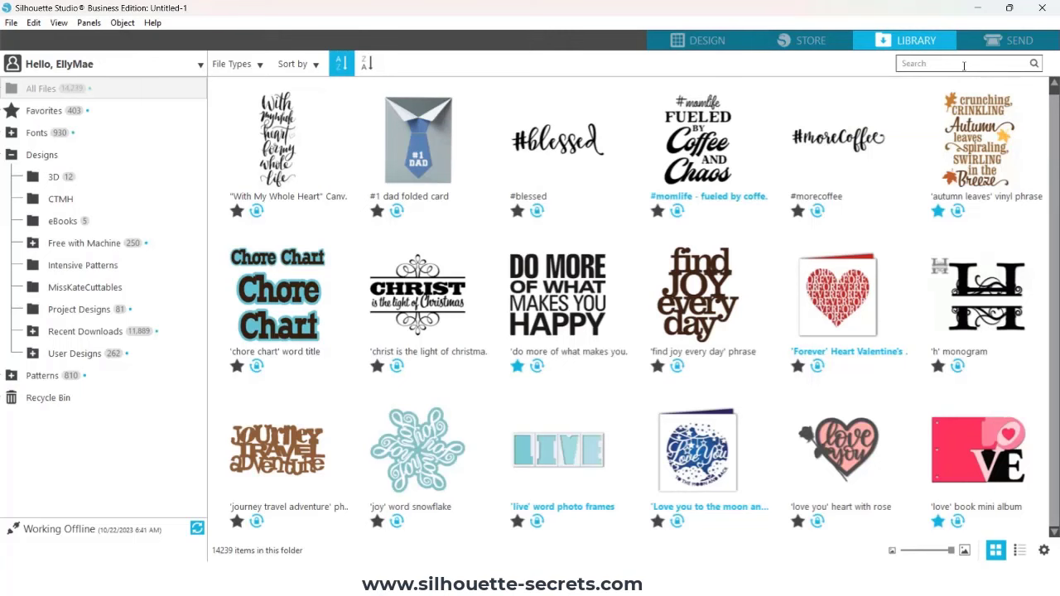
left_click(965, 65)
type("hello")
scroll(937, 220, "down", 10)
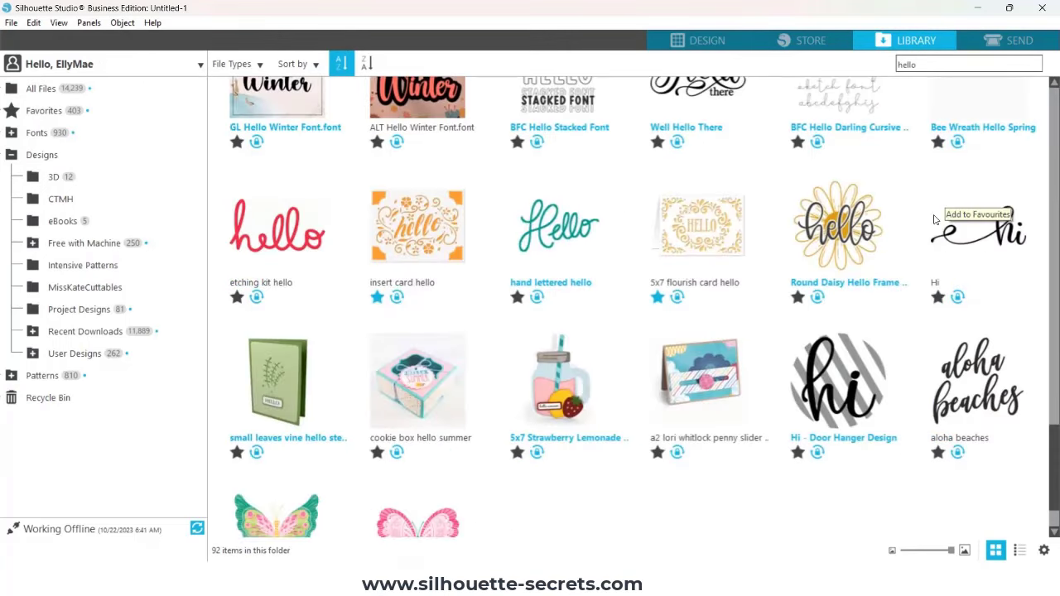
Place the Hi design on the page and shrink it to about 1.94 in wide
double_click(977, 249)
left_click(715, 384)
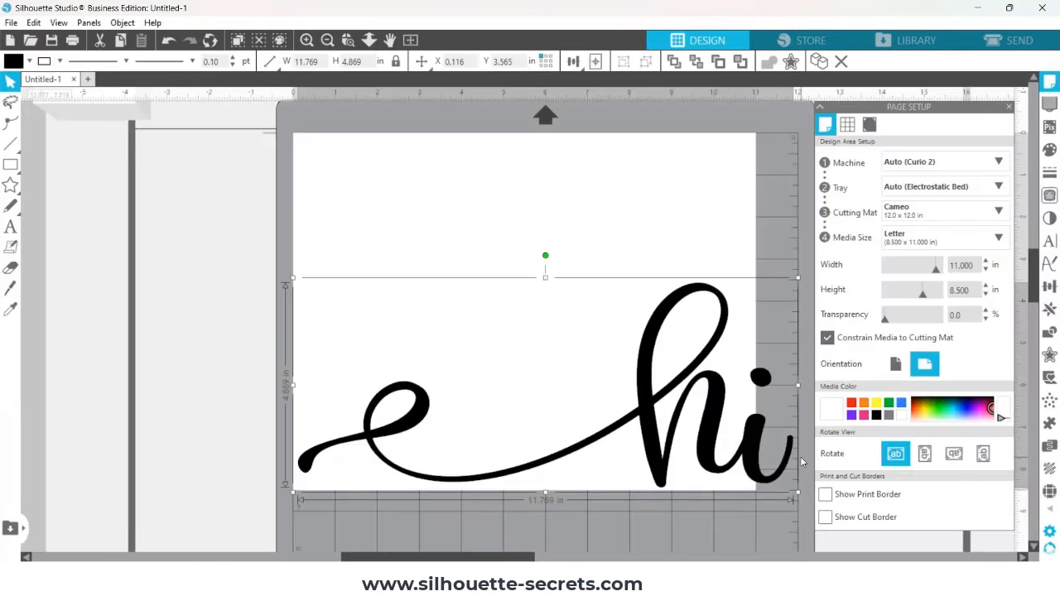
left_click_drag(796, 495, 387, 463)
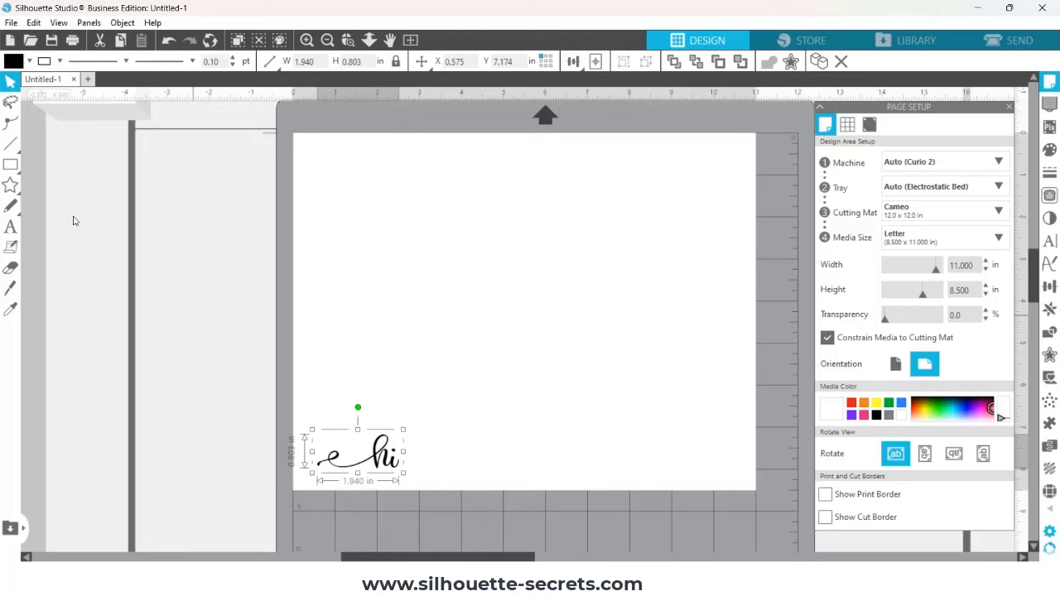
Draw a rounded-rectangle border around the hi script and centre the script inside it
mouse_move(10, 164)
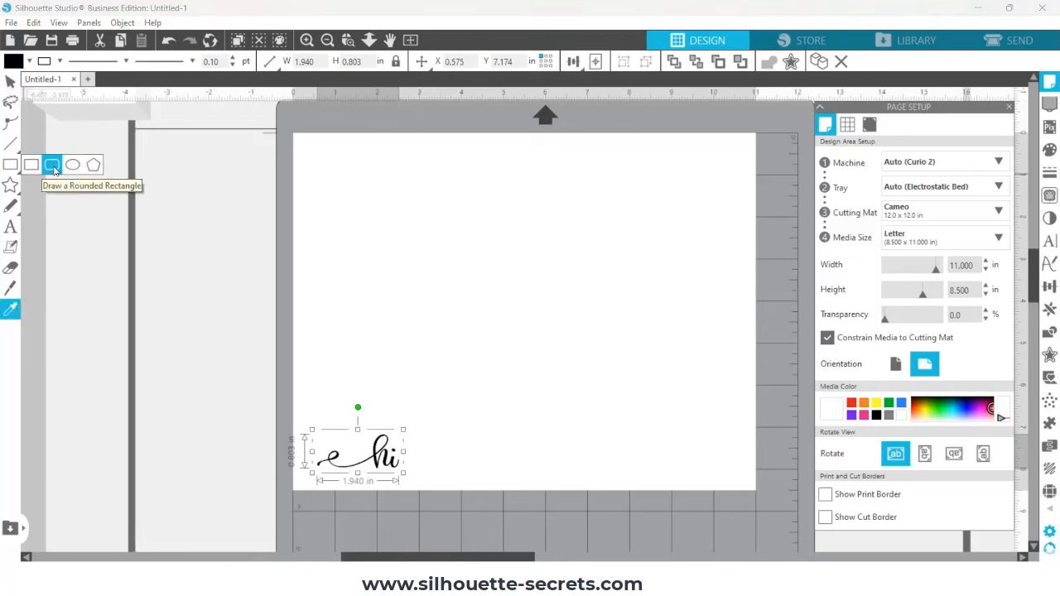
left_click(55, 170)
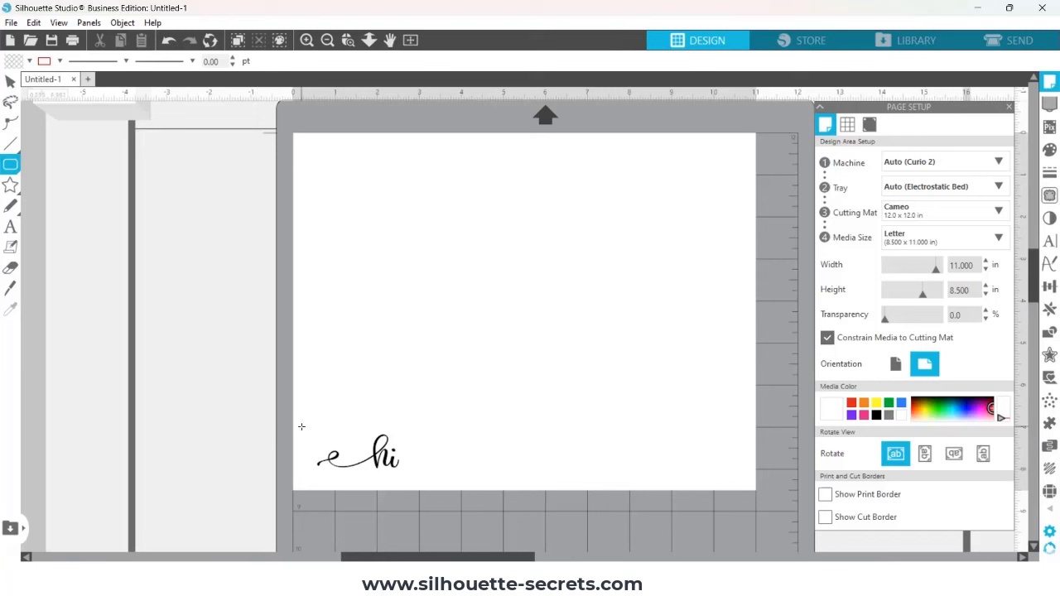
left_click_drag(301, 427, 413, 483)
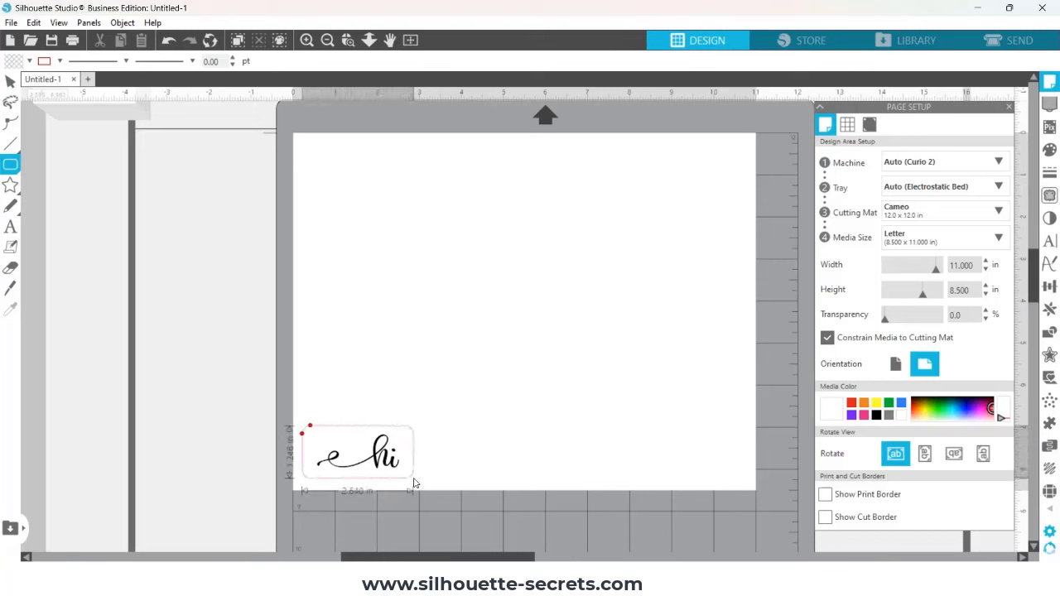
key("v")
left_click(407, 465)
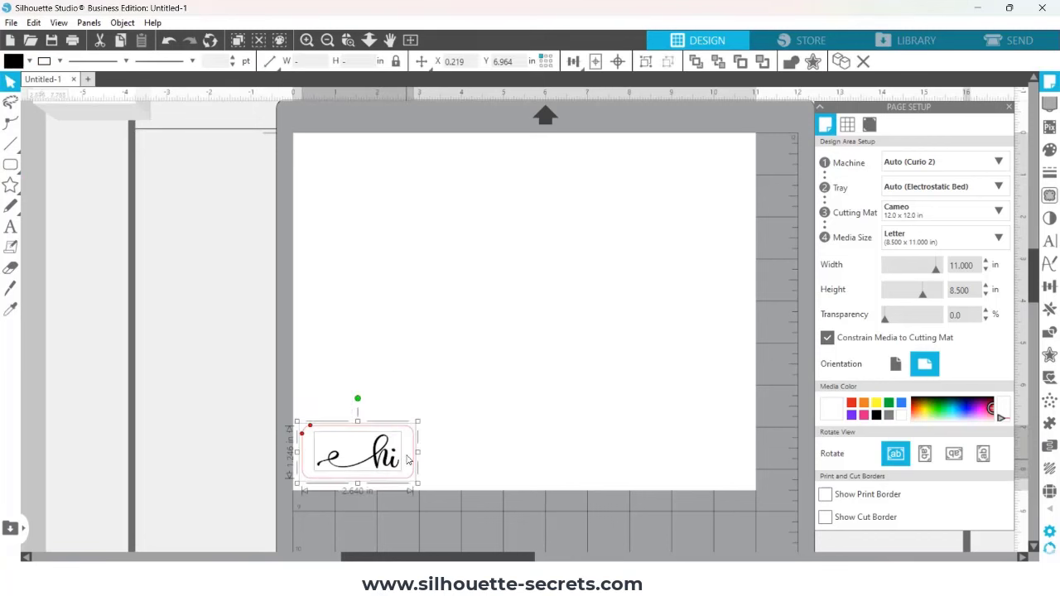
left_click(619, 63)
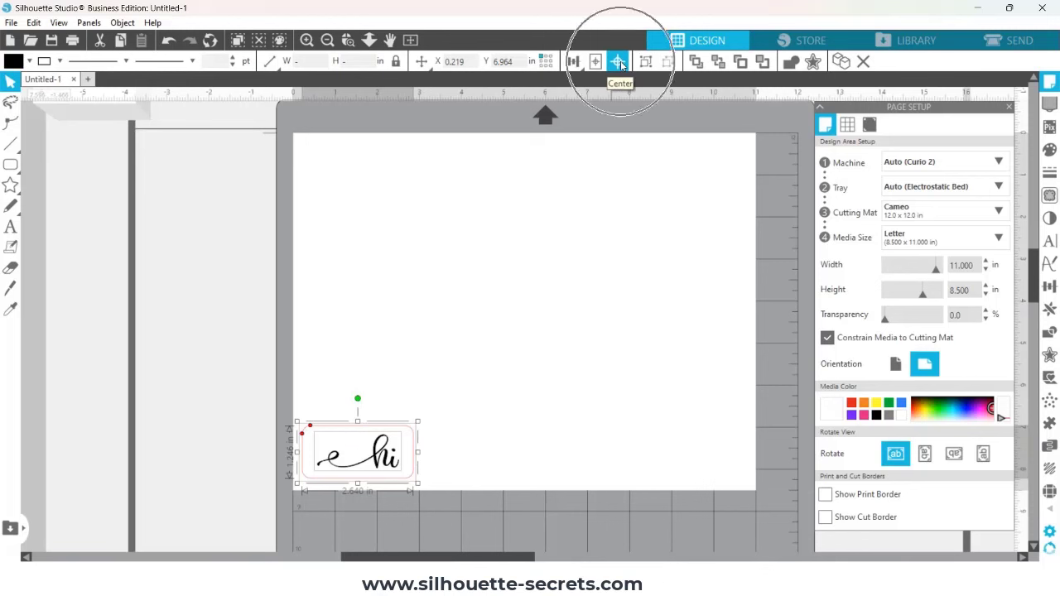
left_click(464, 360)
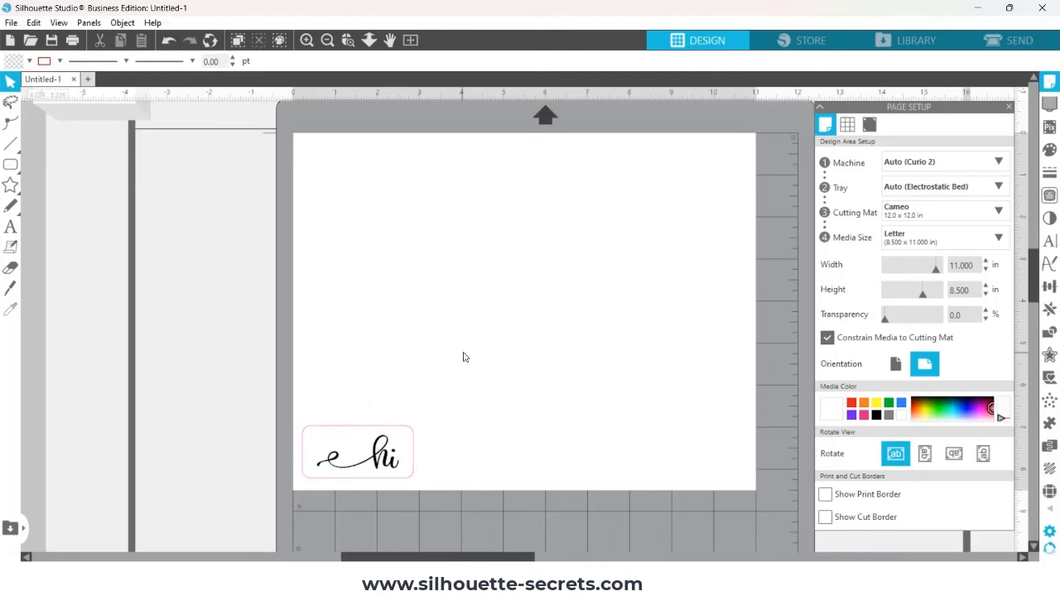
Set the tray to Debris Tray, keeping the Cameo 12 × 12 in cutting mat
left_click(922, 187)
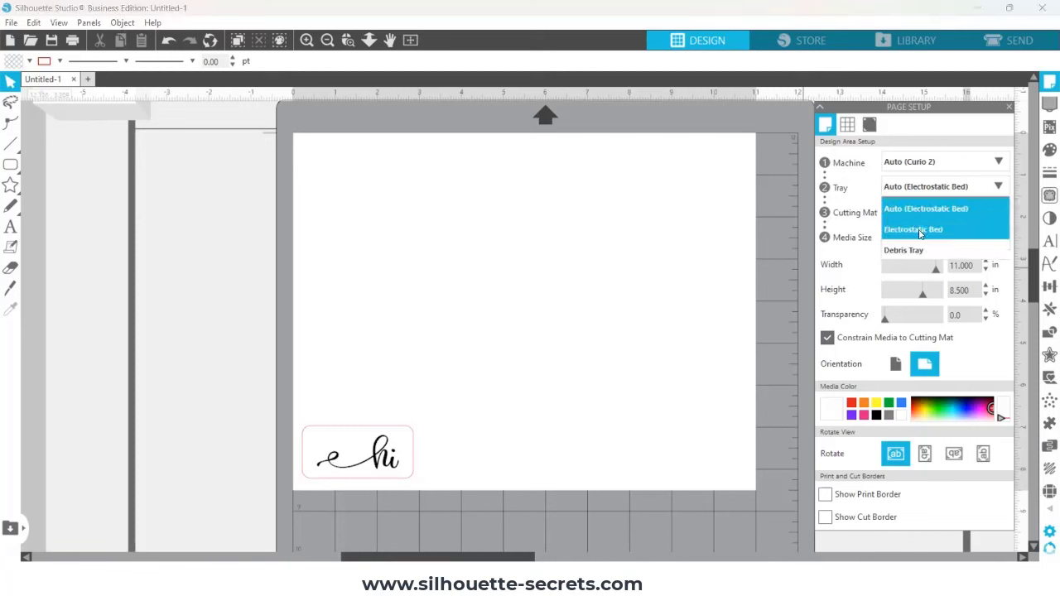
left_click(916, 250)
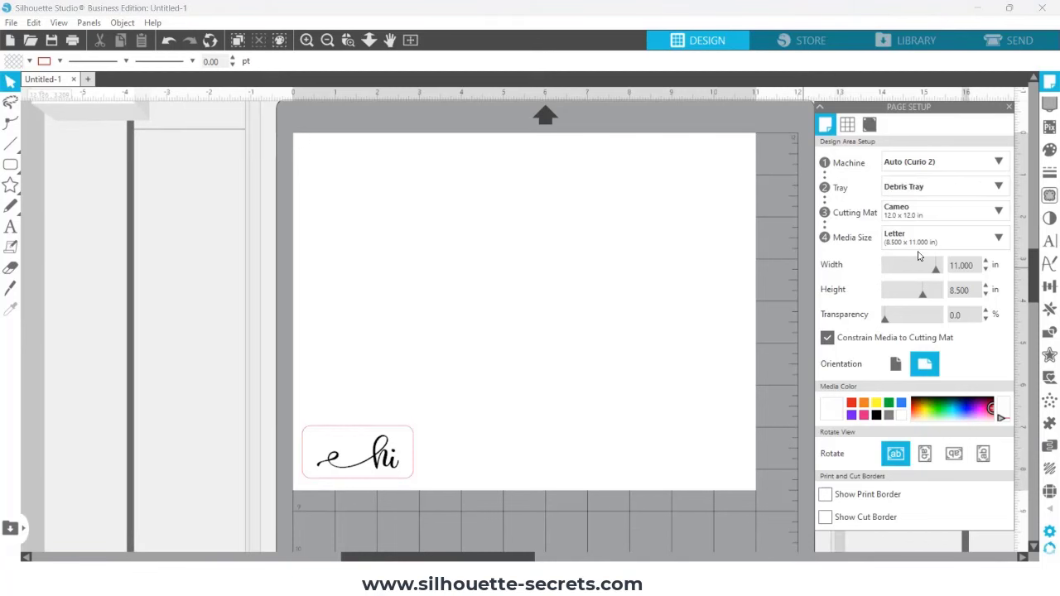
left_click(936, 209)
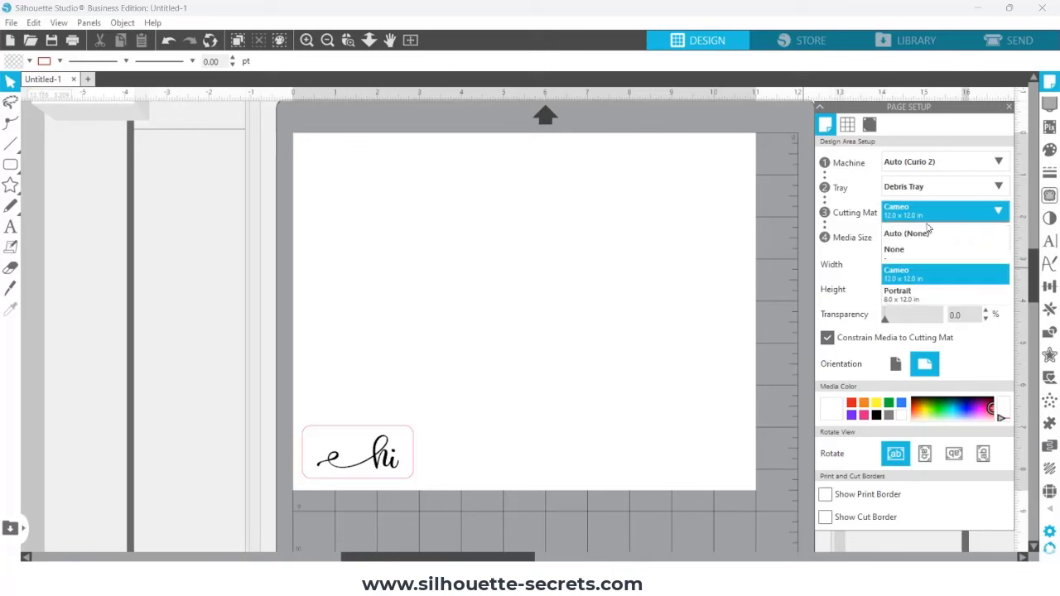
left_click(907, 281)
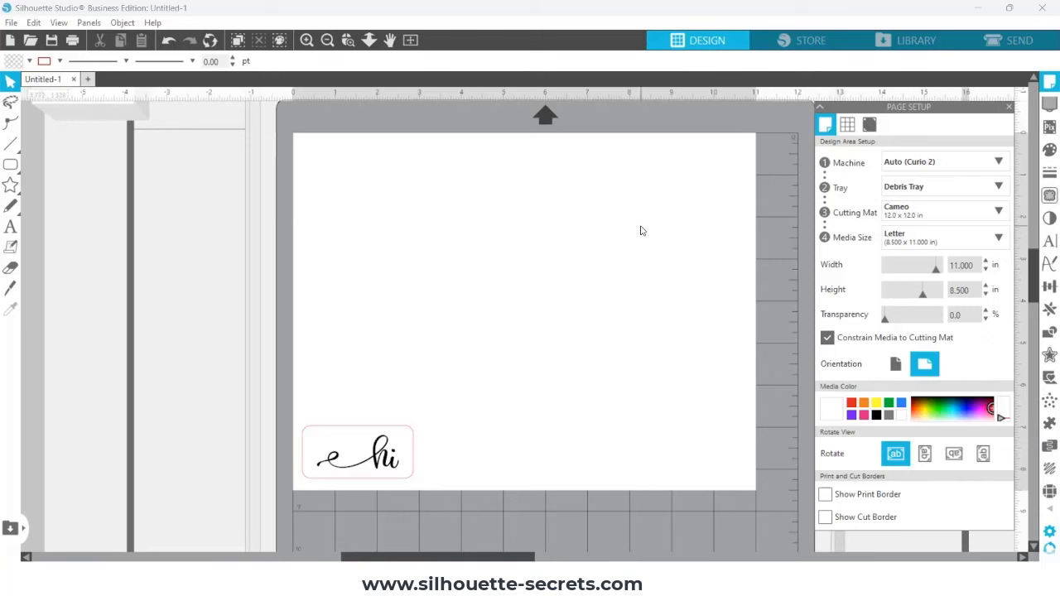
Give the hi script a grid Heat Pen fill at 0.016 in spacing and blue lines
left_click(379, 456)
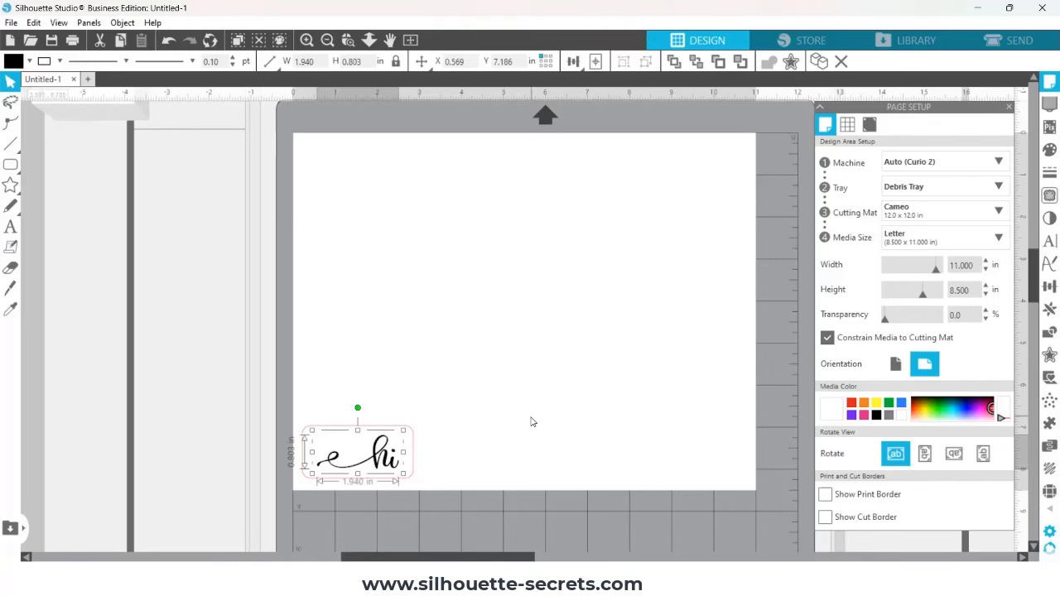
left_click(1051, 105)
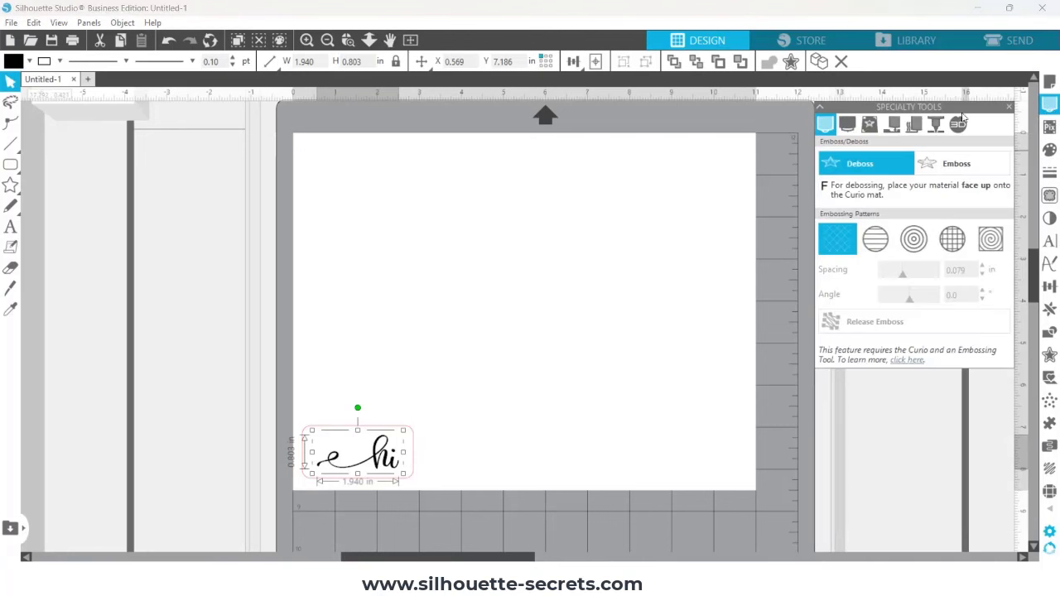
left_click(914, 126)
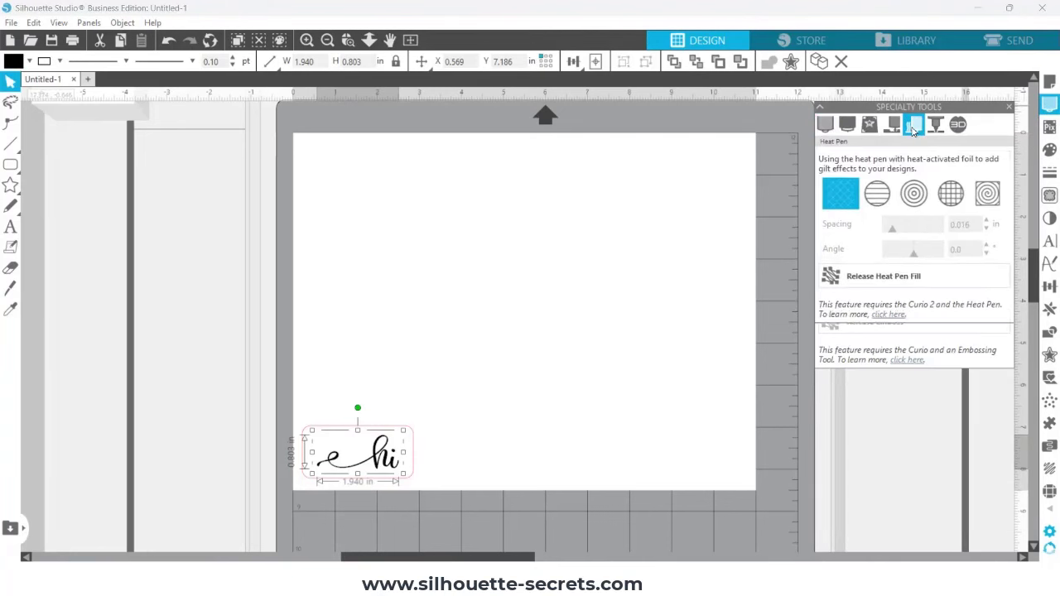
left_click(952, 194)
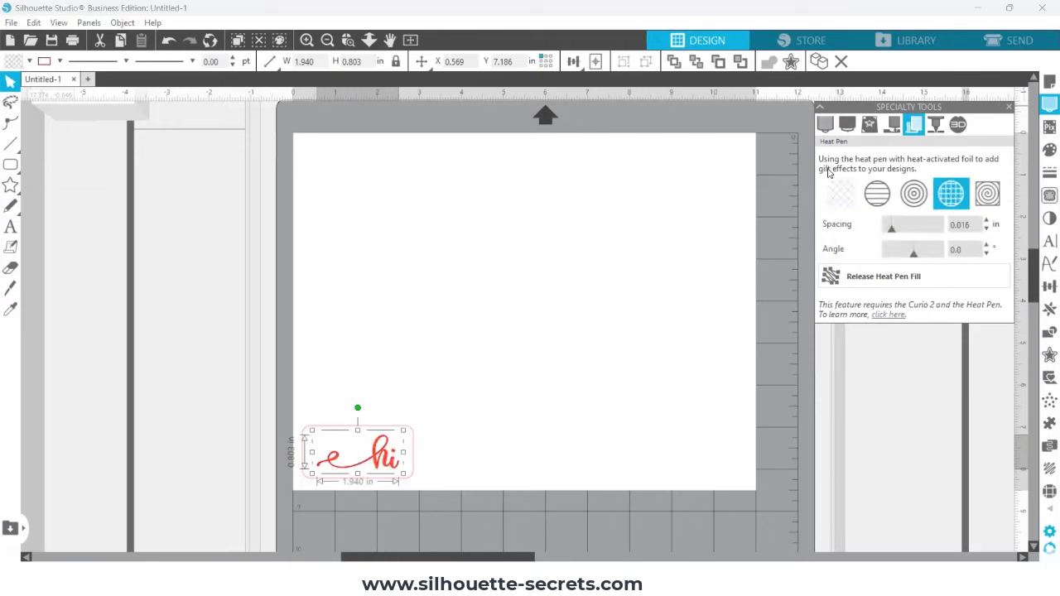
left_click(60, 62)
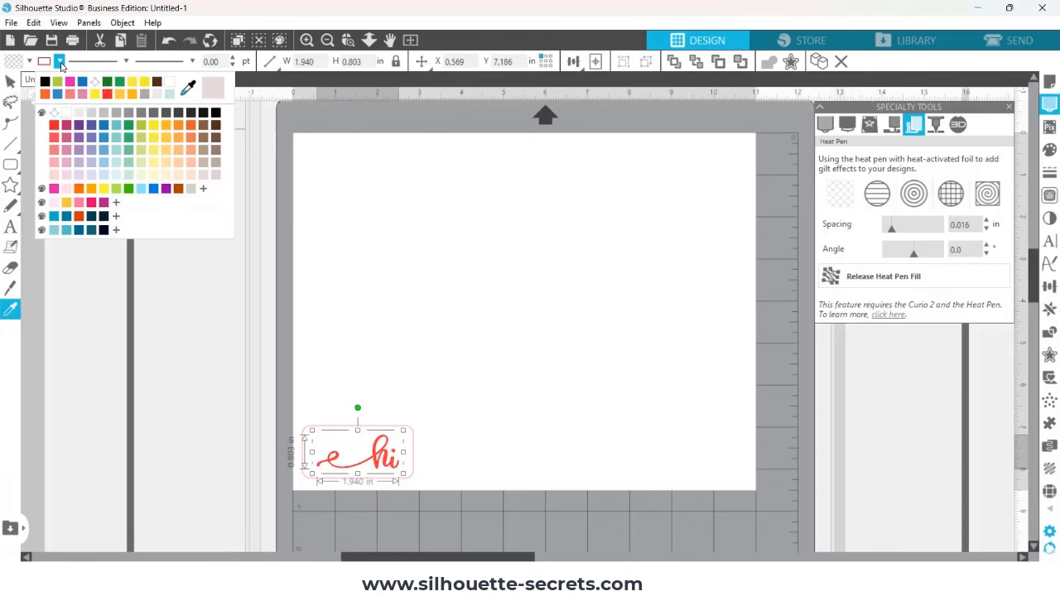
left_click(105, 125)
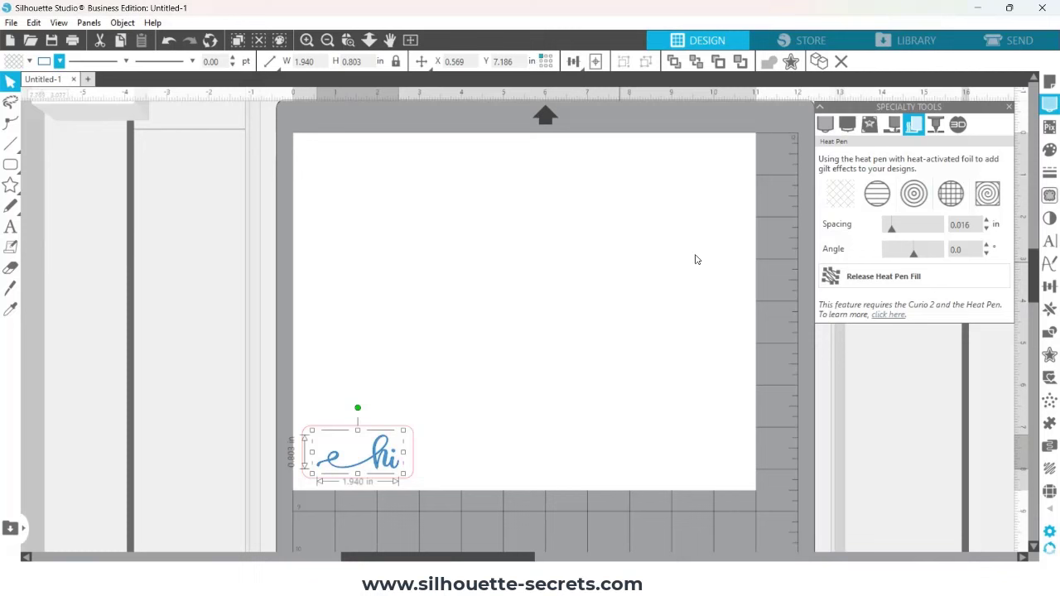
Show the Curio 2 send settings and start preheating the Heat Pen
left_click(1010, 42)
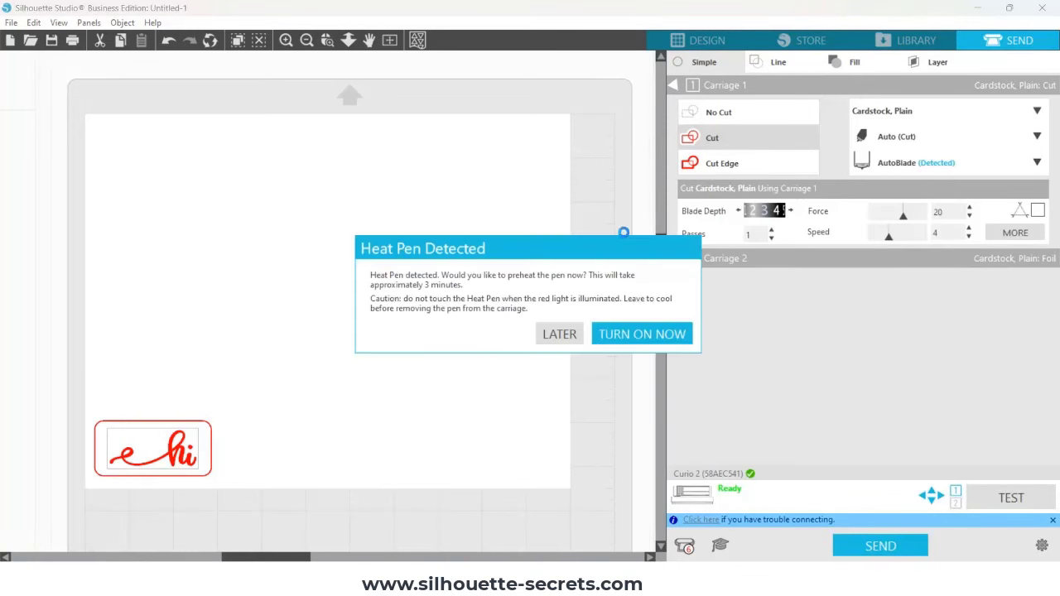
left_click(638, 335)
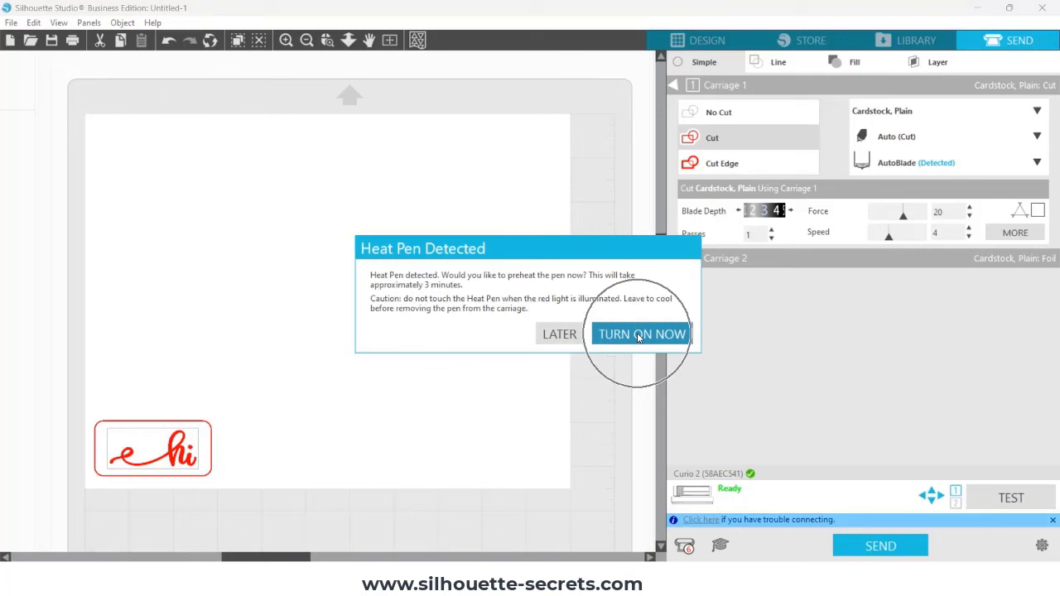
left_click(638, 336)
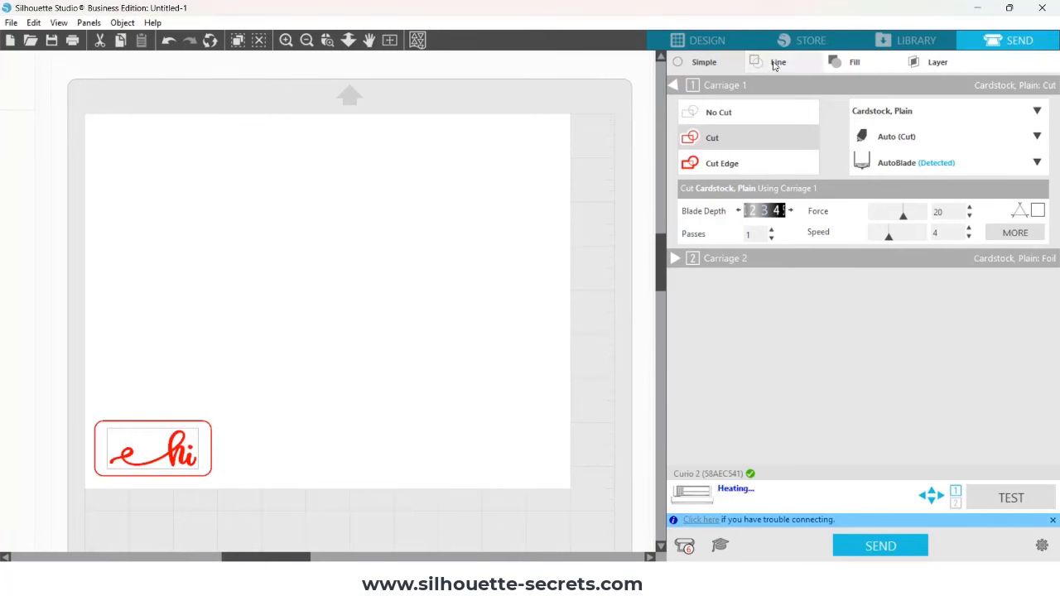
By line colour, disable the red border line and assign blue lines to tool 2, Heat Pen Auto Foil
left_click(775, 64)
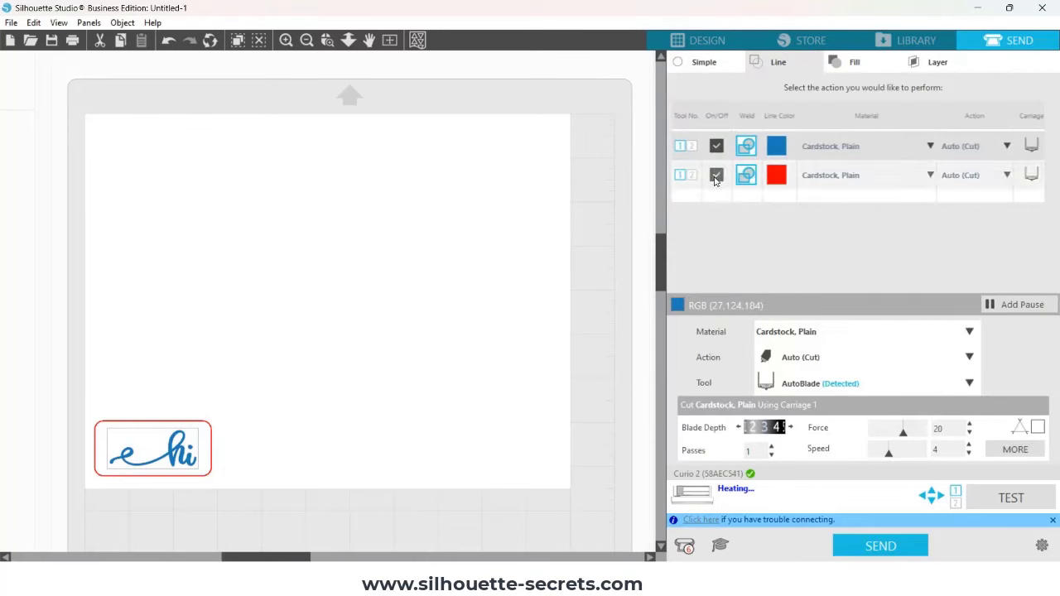
left_click(716, 178)
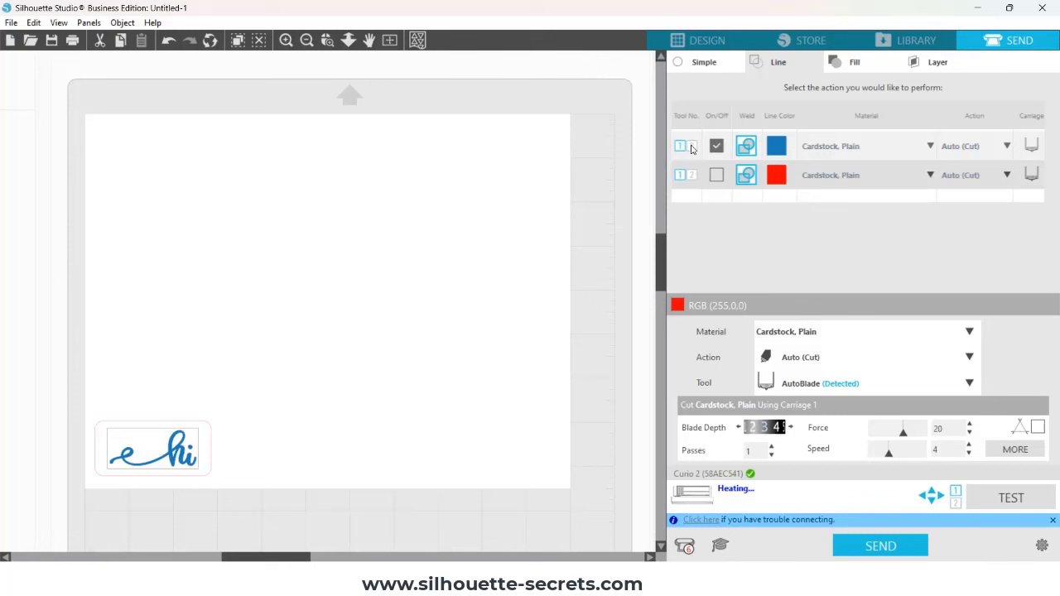
left_click(693, 148)
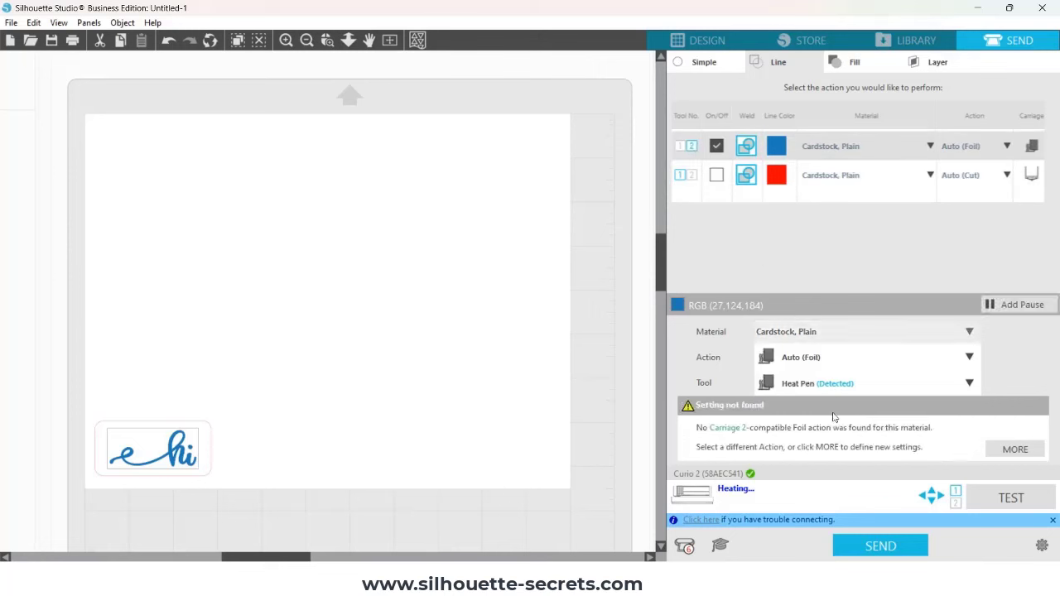
left_click(929, 448)
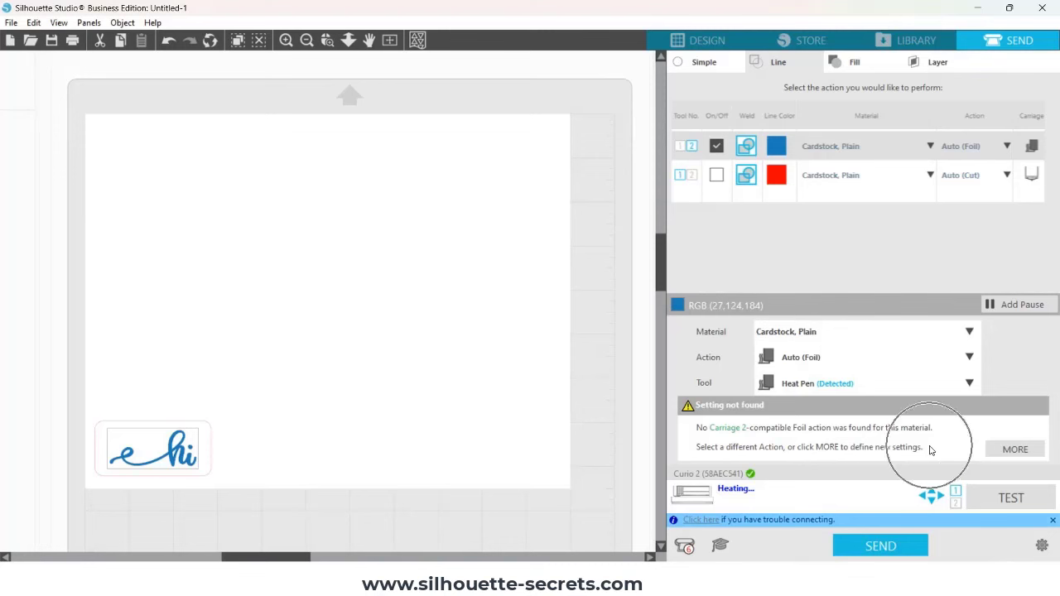
left_click(930, 448)
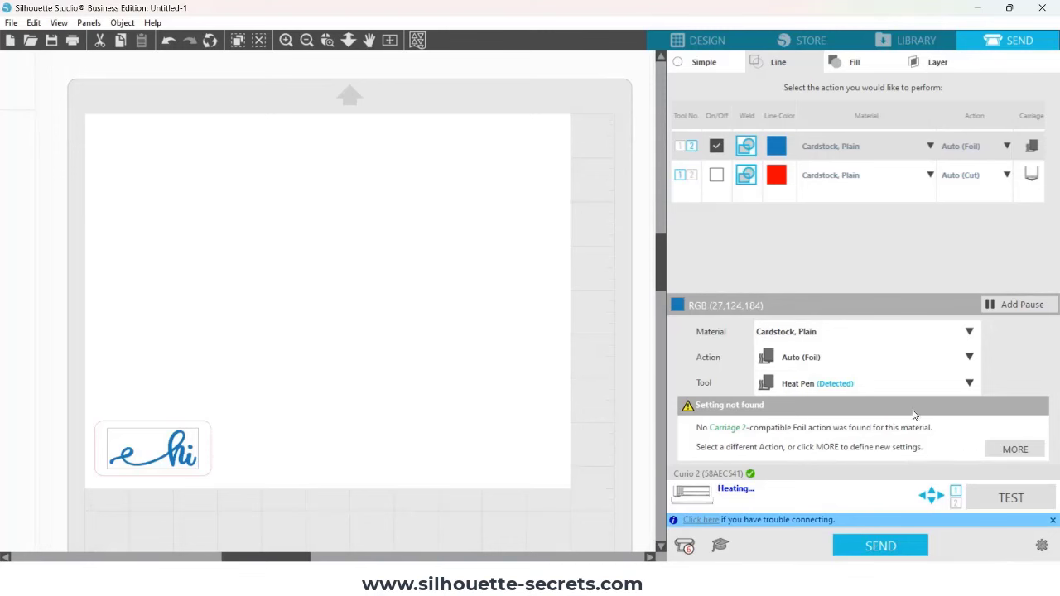
Open the material settings and add a new material to the list
left_click(1016, 450)
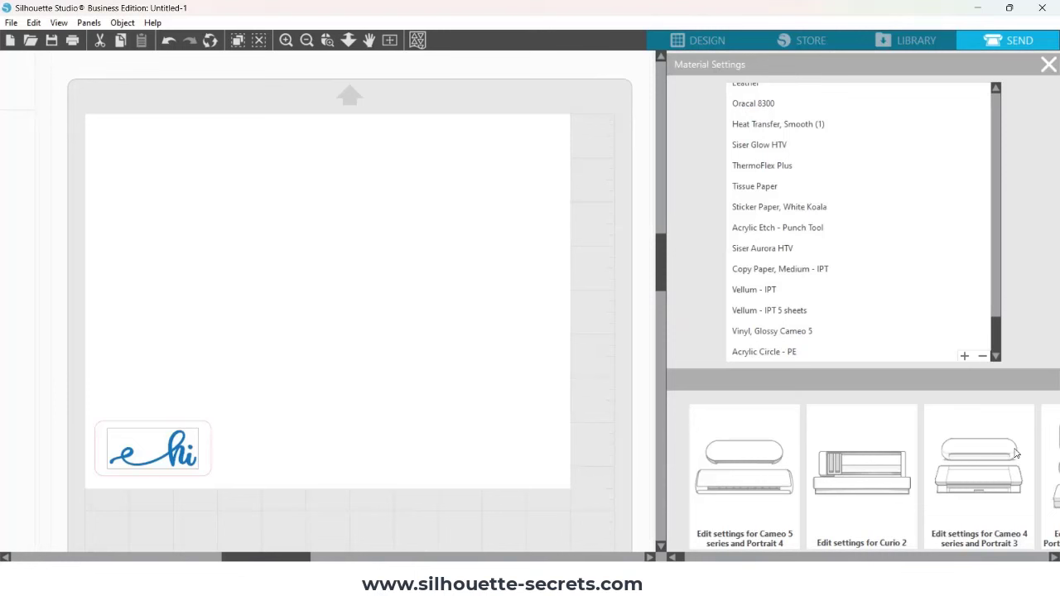
left_click(858, 472)
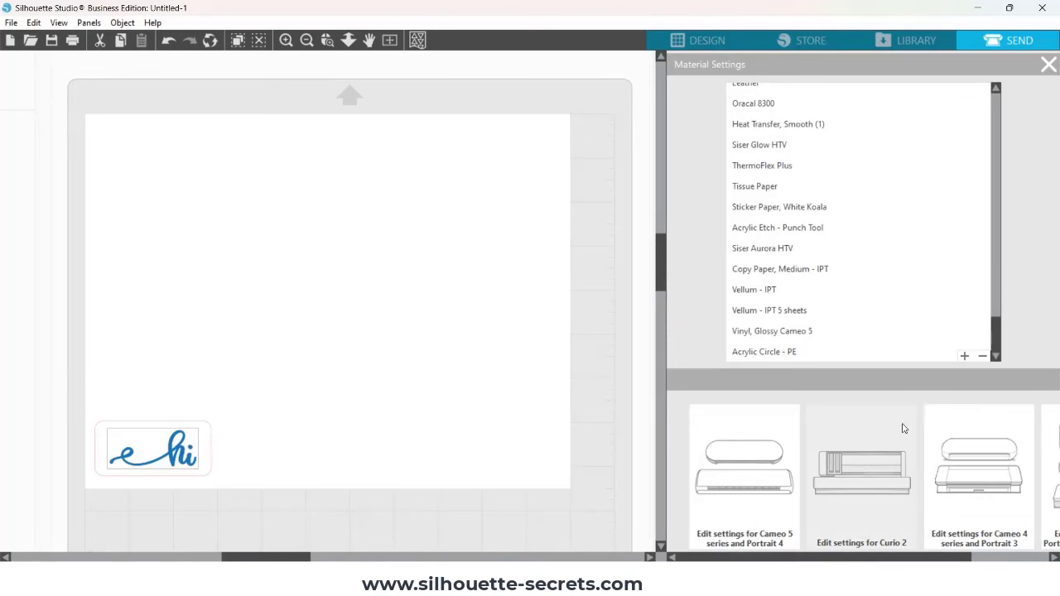
left_click(965, 357)
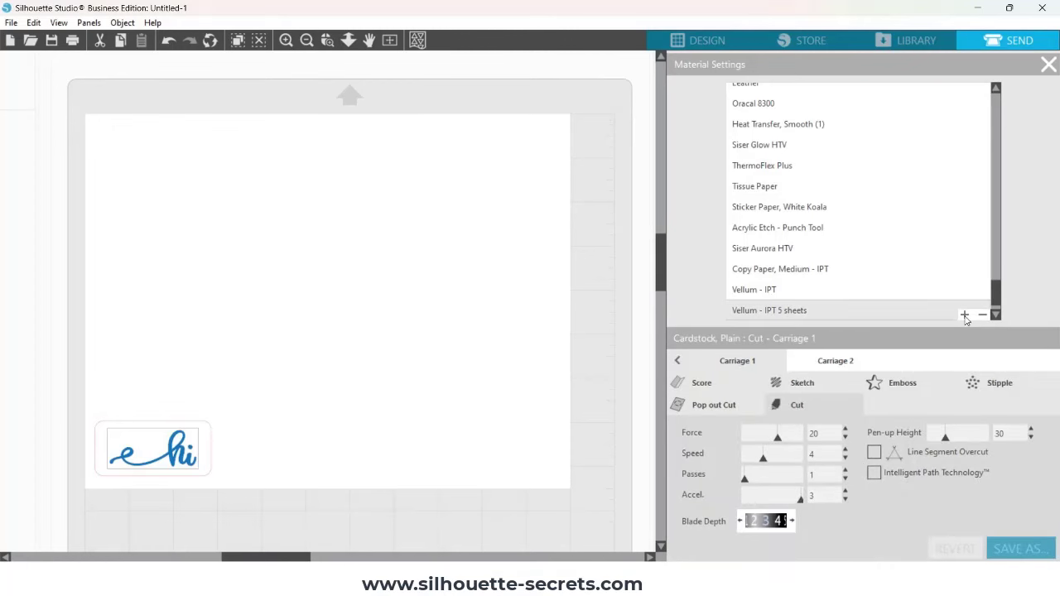
left_click(965, 316)
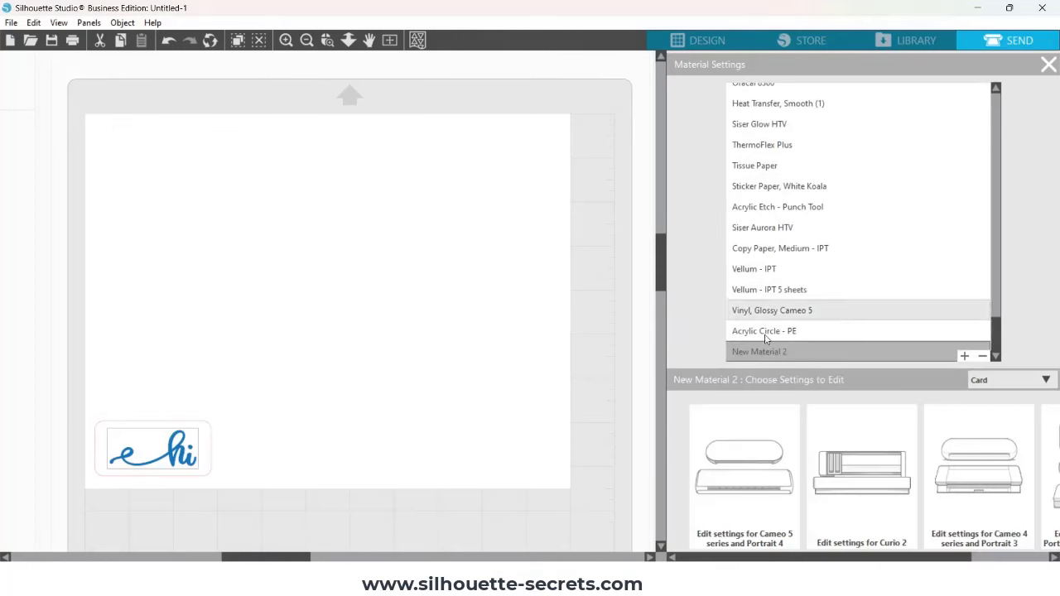
Rename the new material 'Cardstock - Foil' and open its Curio 2 settings
right_click(757, 355)
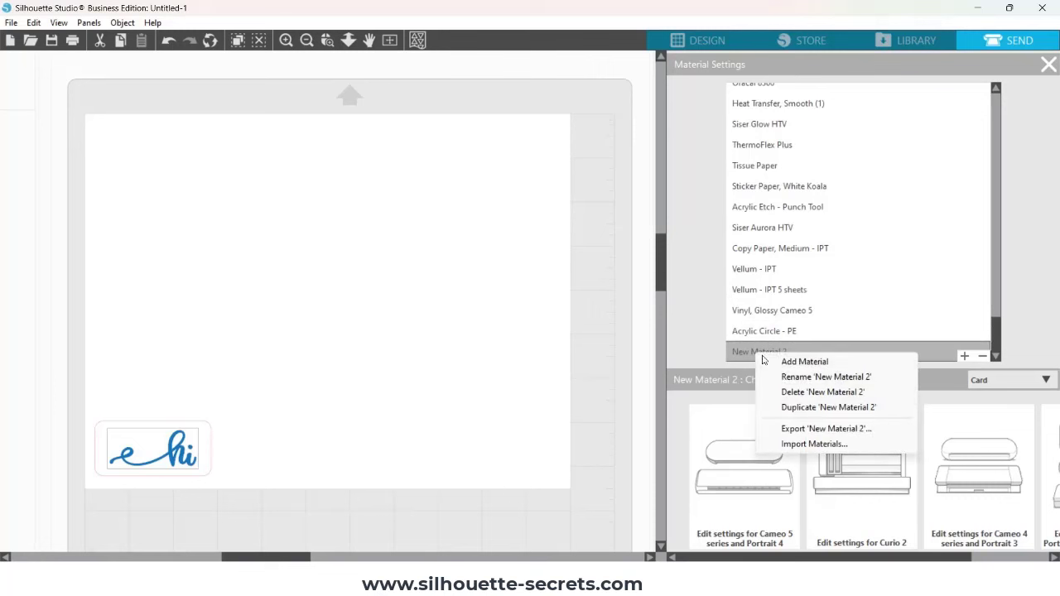
left_click(795, 383)
type("Cardstock - Foil")
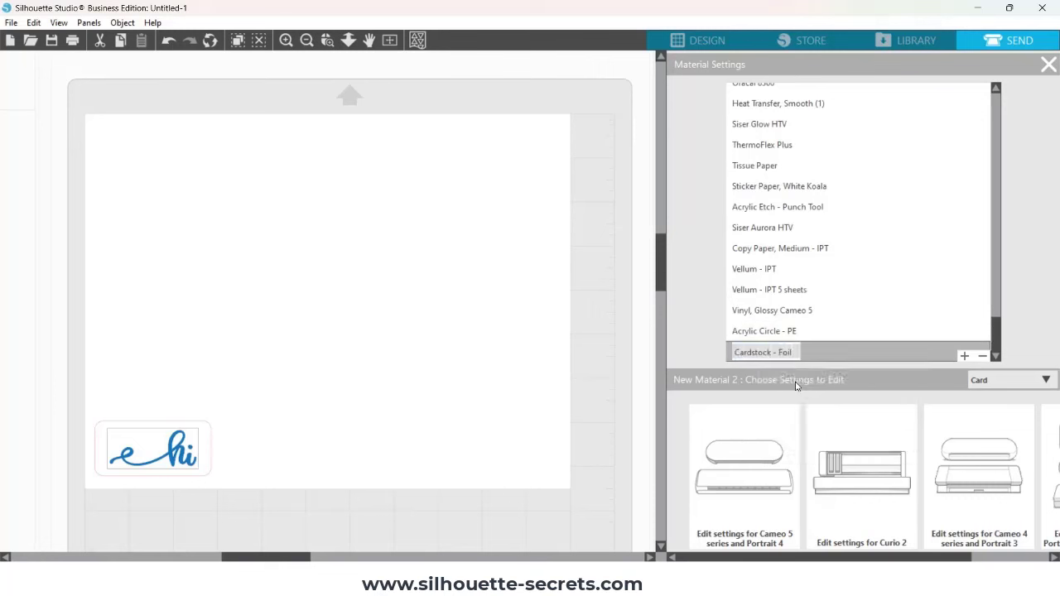
key("Return")
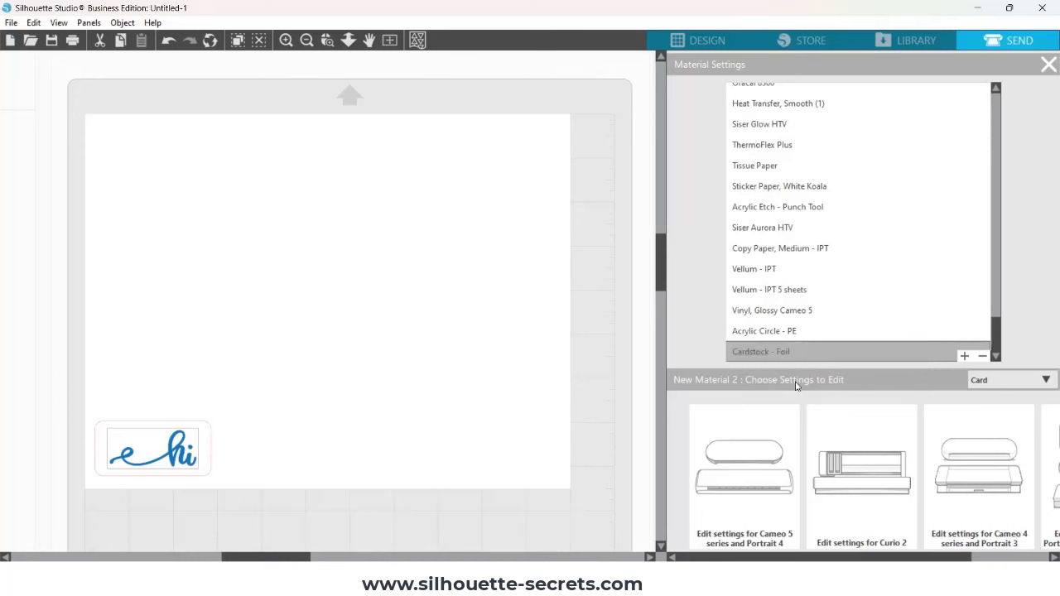
left_click(856, 474)
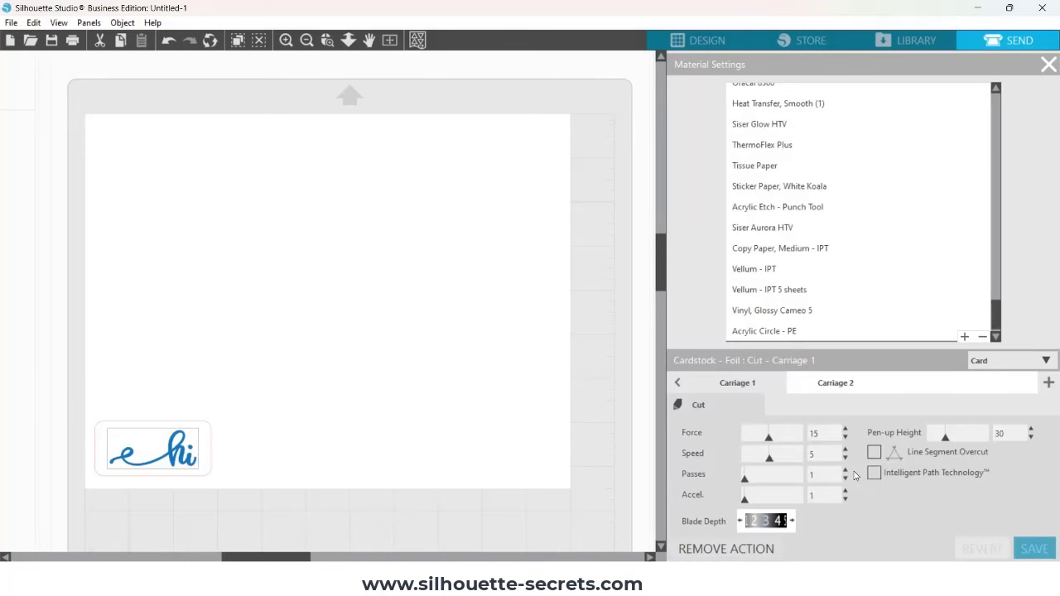
Add a Foil action to carriage 2 and remove the Sketch action, leaving only Foil
left_click(823, 384)
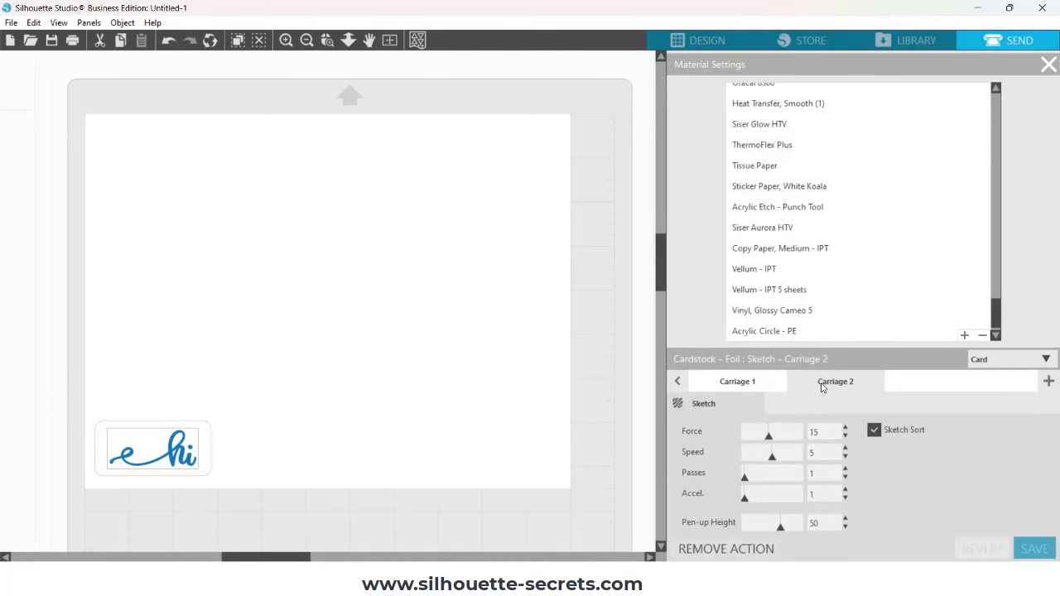
left_click(730, 408)
left_click(1049, 382)
left_click(1049, 382)
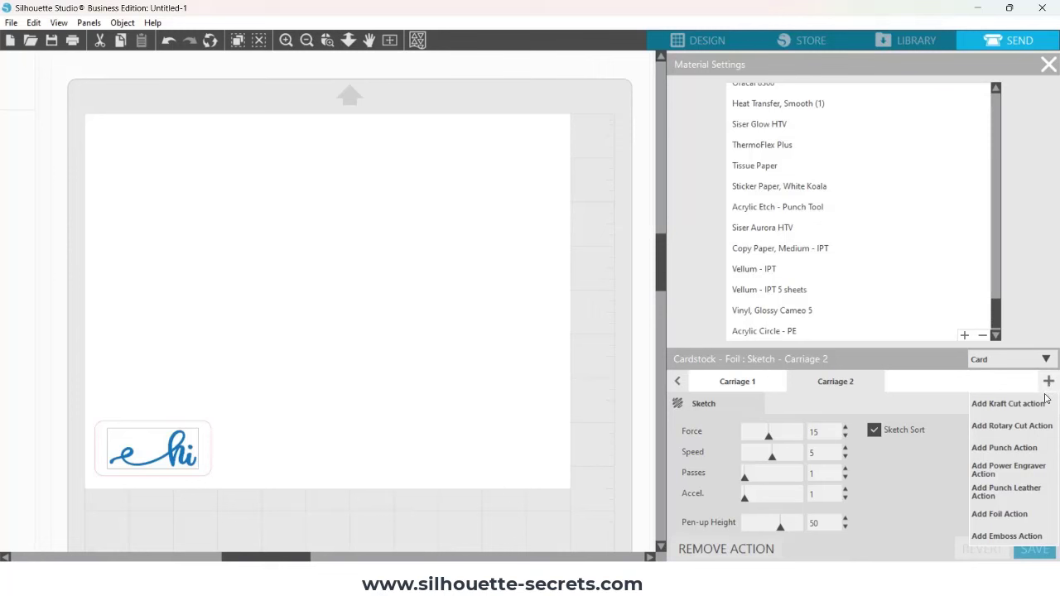
left_click(1007, 515)
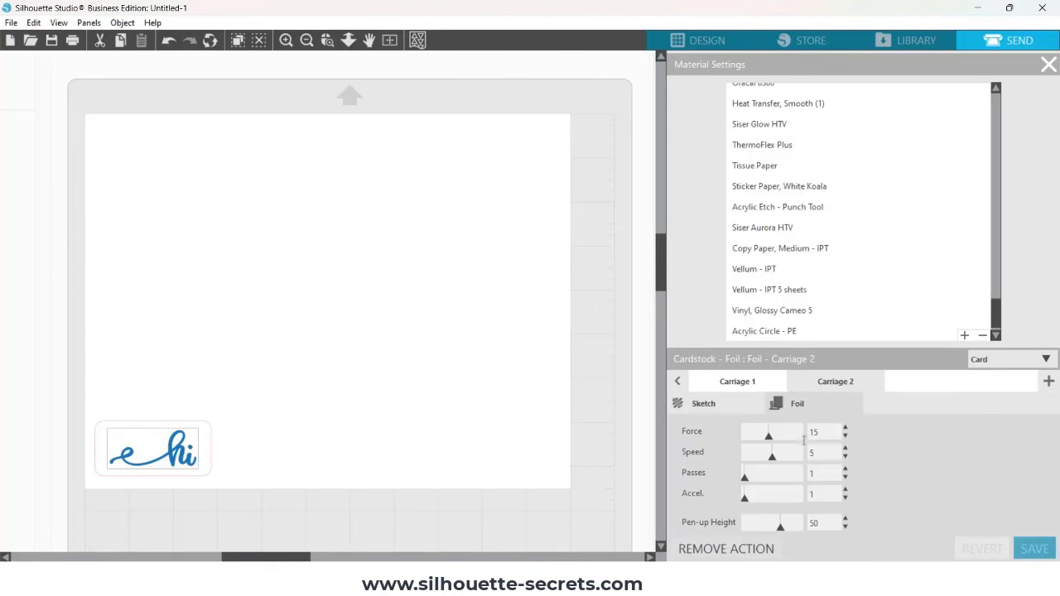
left_click(721, 411)
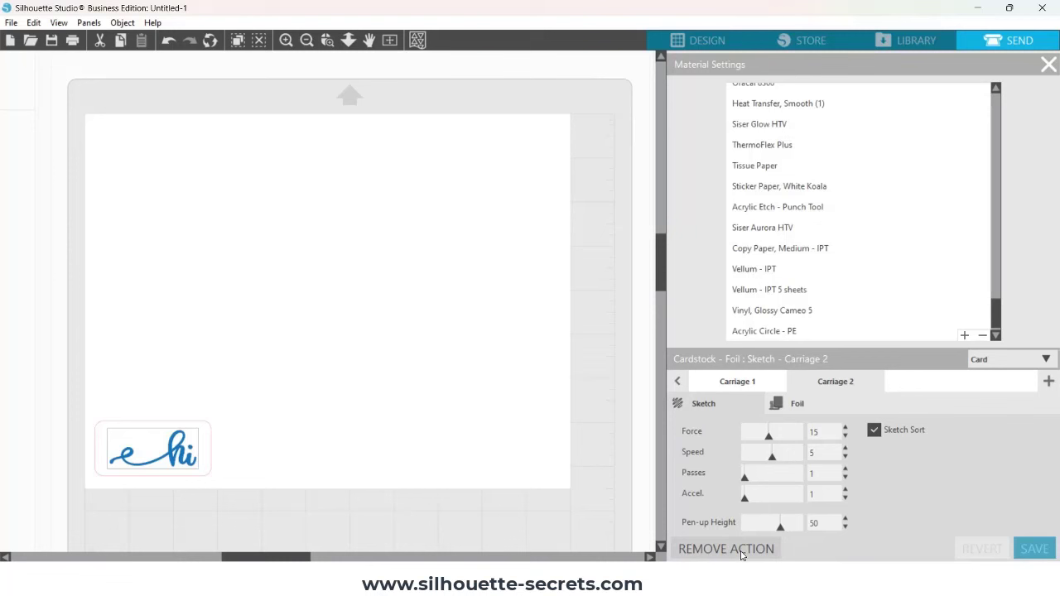
left_click(725, 549)
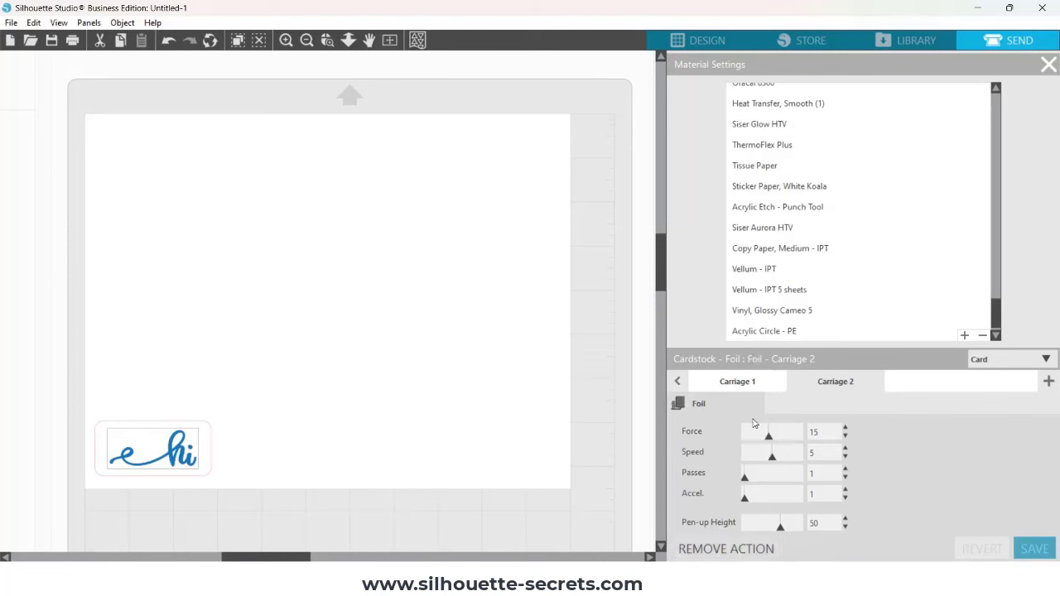
Lower the foil Force from 15 to 10 and save the settings
left_click(719, 406)
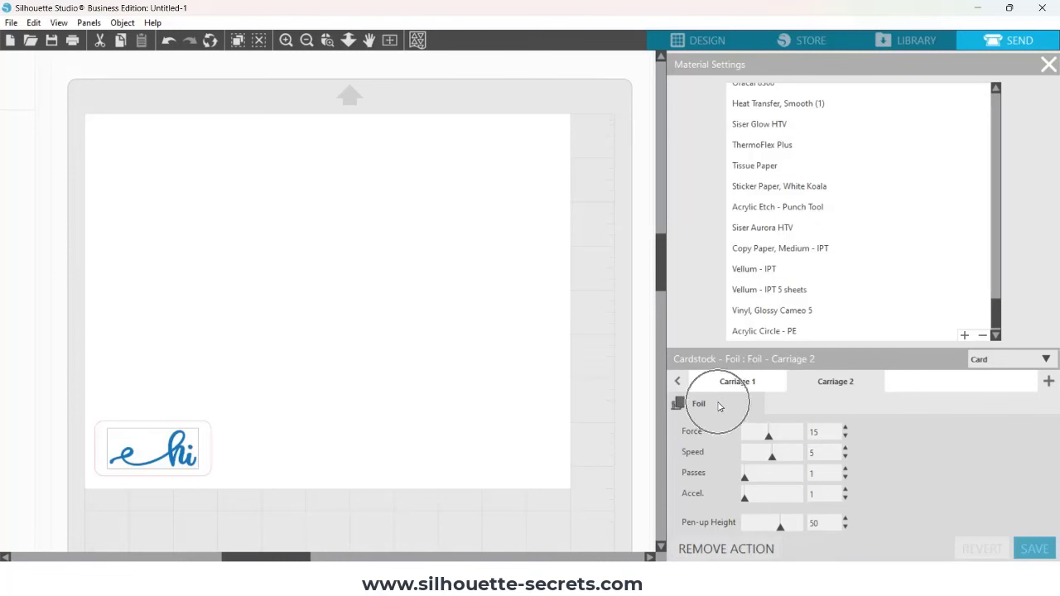
left_click(846, 437)
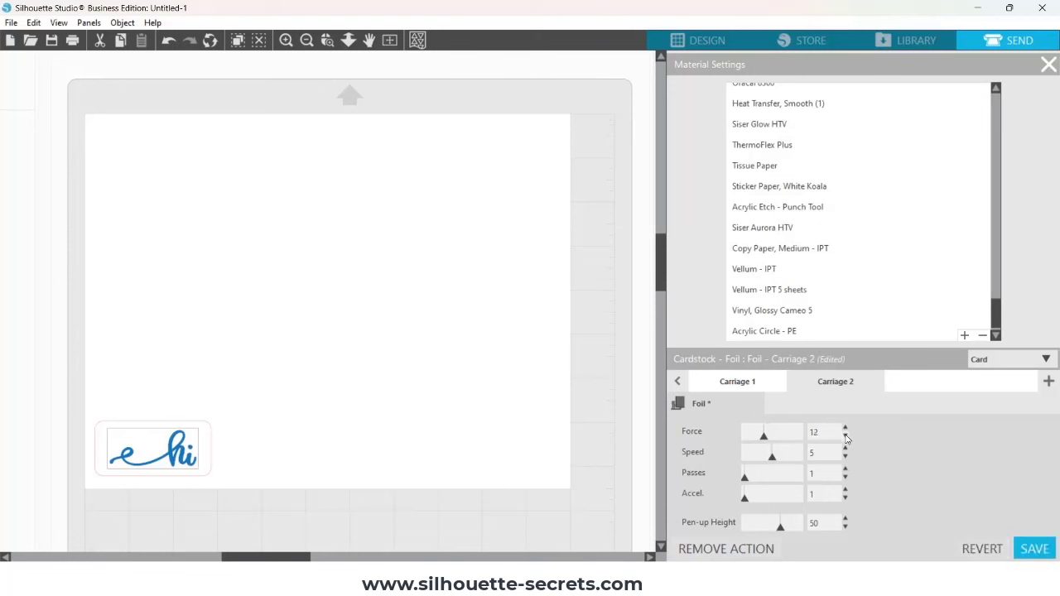
left_click(846, 437)
left_click(846, 427)
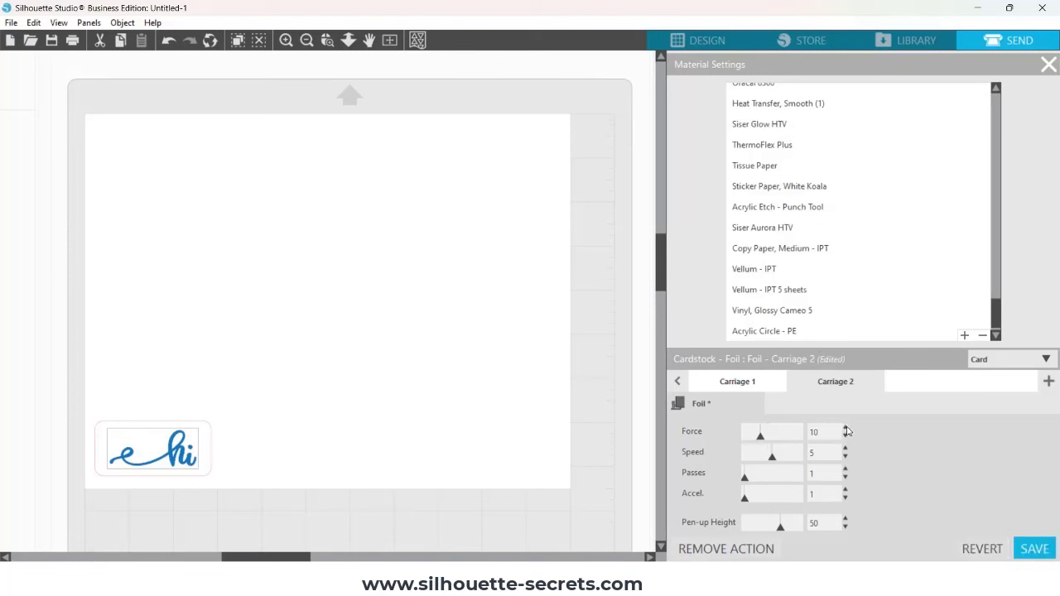
left_click(1041, 550)
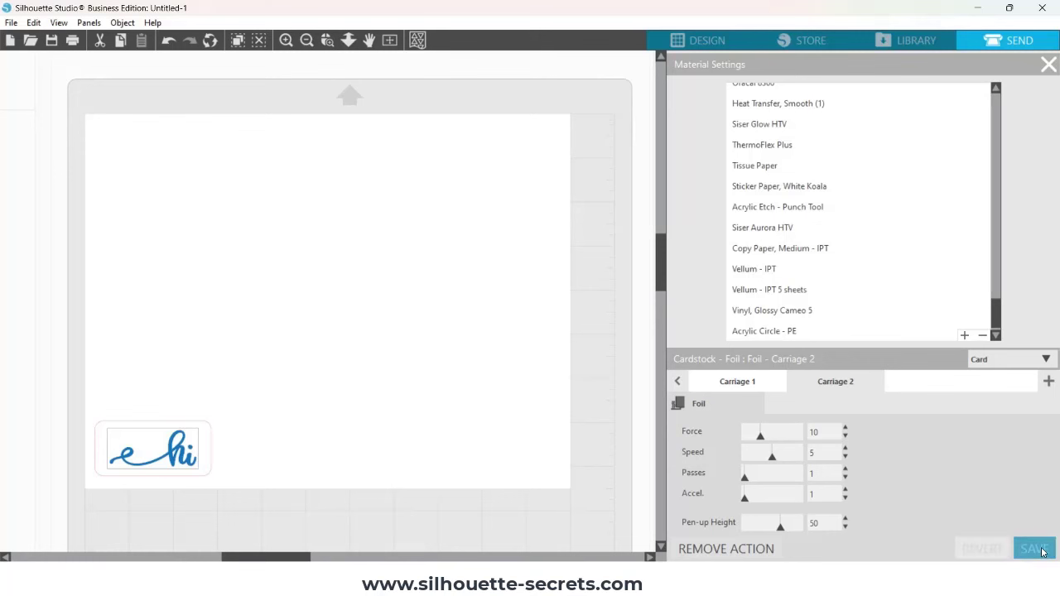
Set the blue foil line's material to Cardstock - Foil and keep the line enabled
left_click(1049, 65)
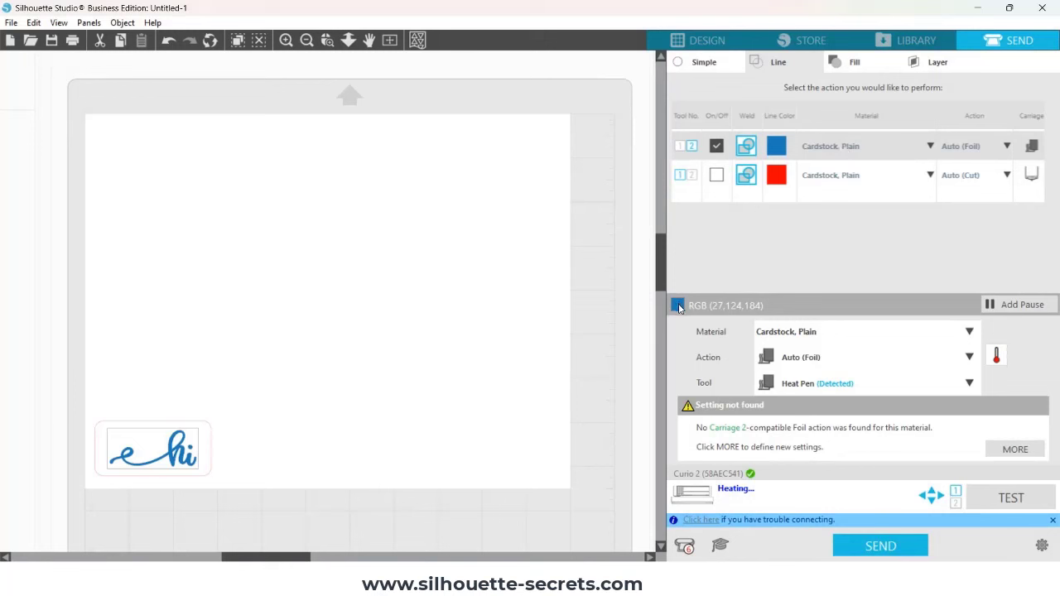
left_click(826, 338)
left_click_drag(976, 388, 975, 471)
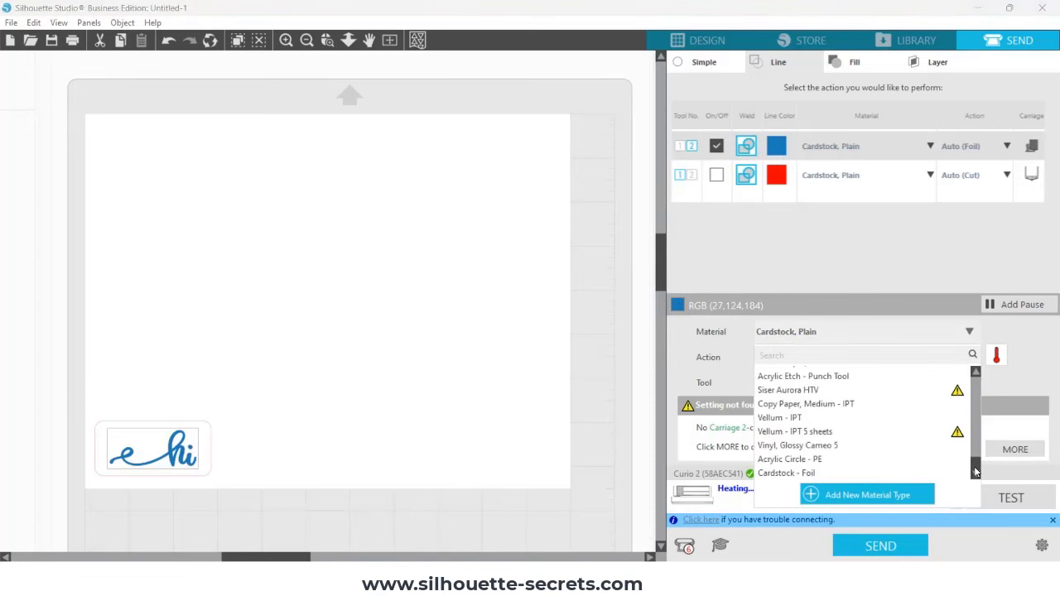
left_click(778, 473)
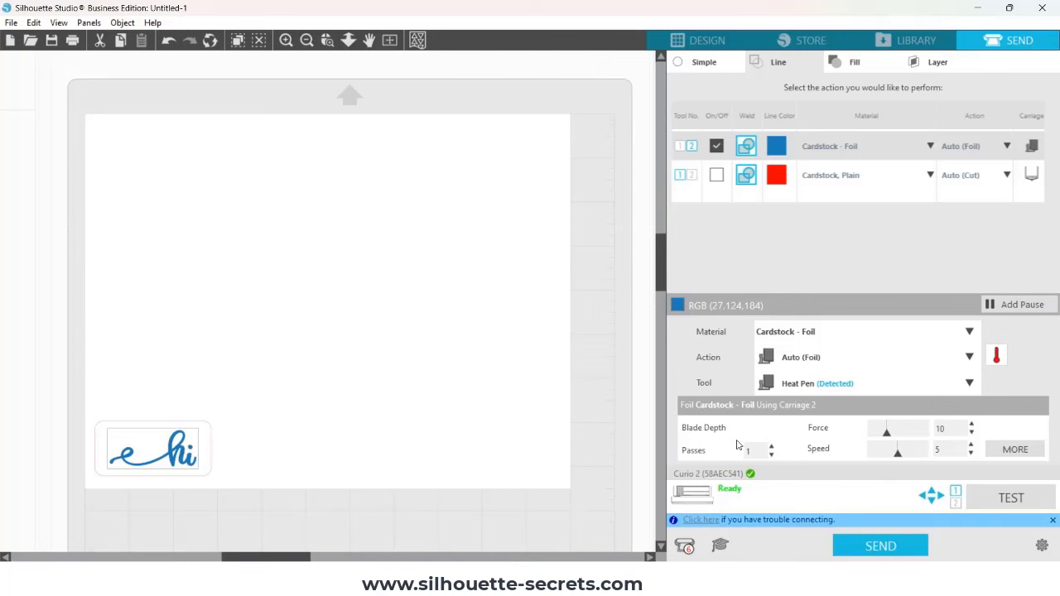
left_click(718, 148)
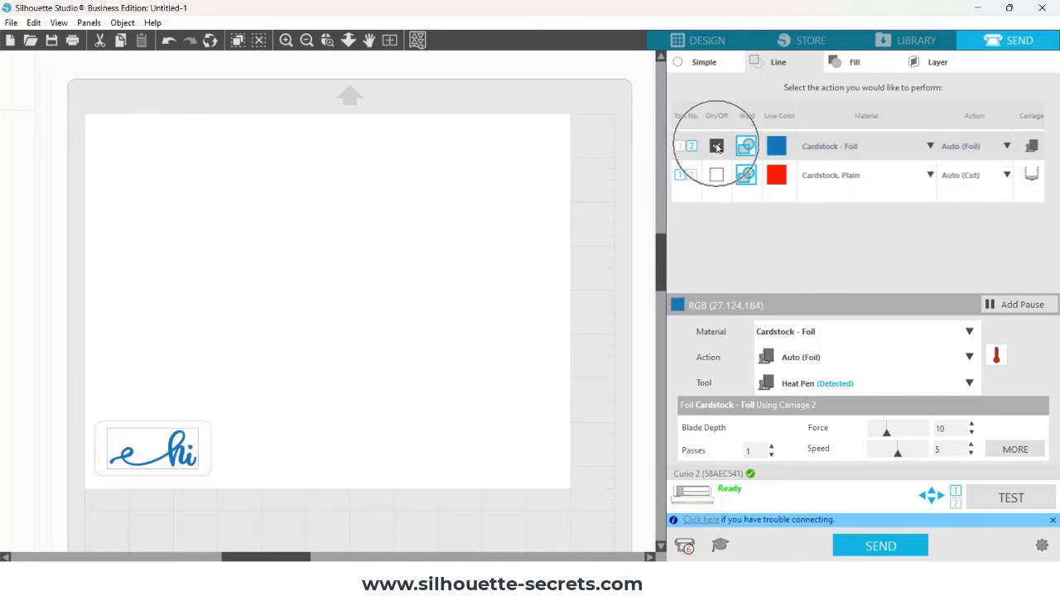
left_click(183, 457)
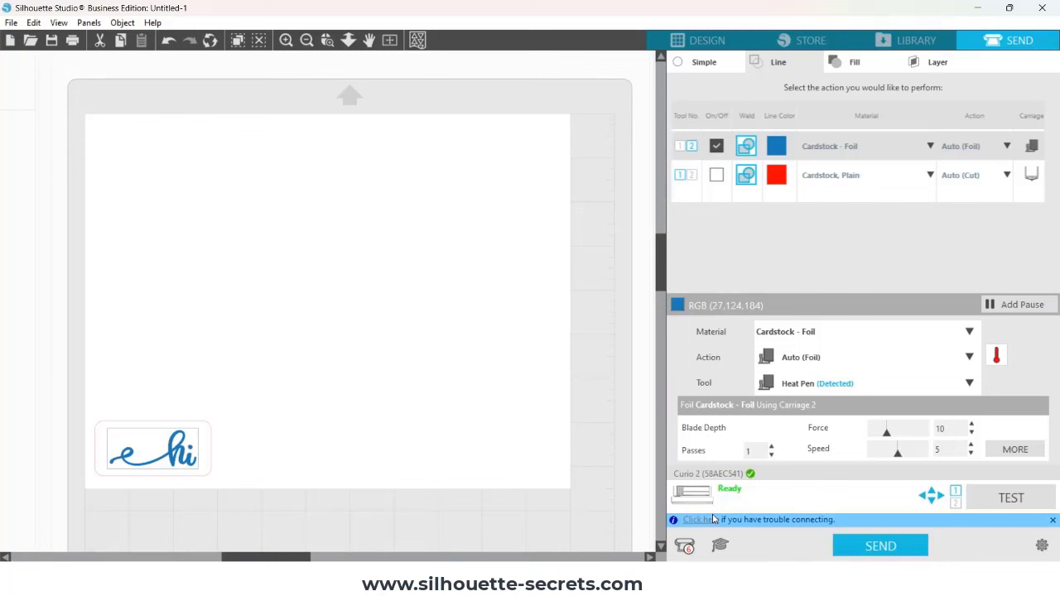
Open the Confirm and Send checklist and start the media thickness detection
left_click(881, 546)
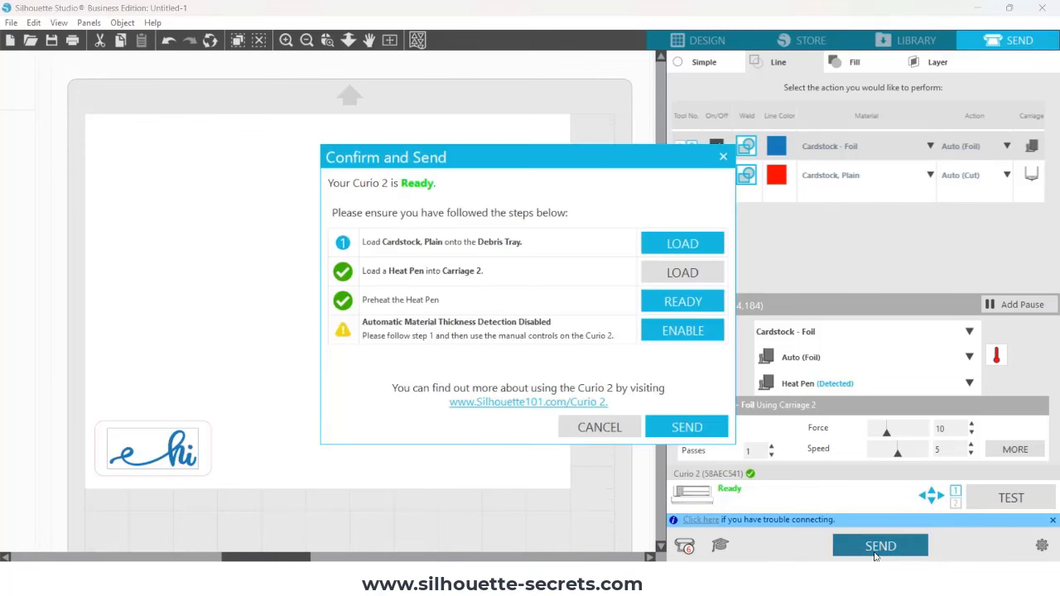
left_click(731, 332)
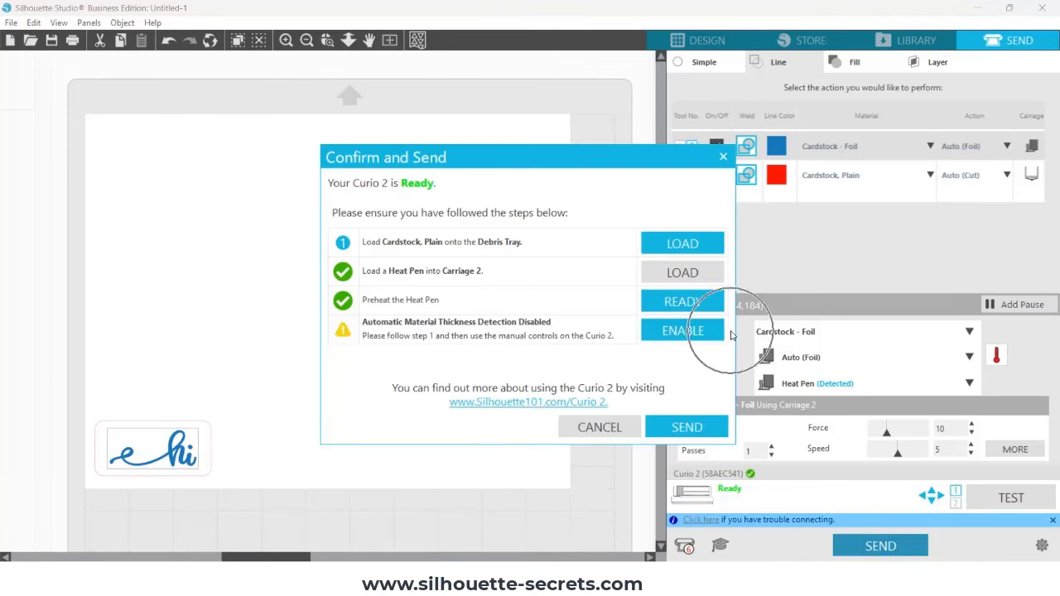
left_click(732, 333)
left_click(686, 429)
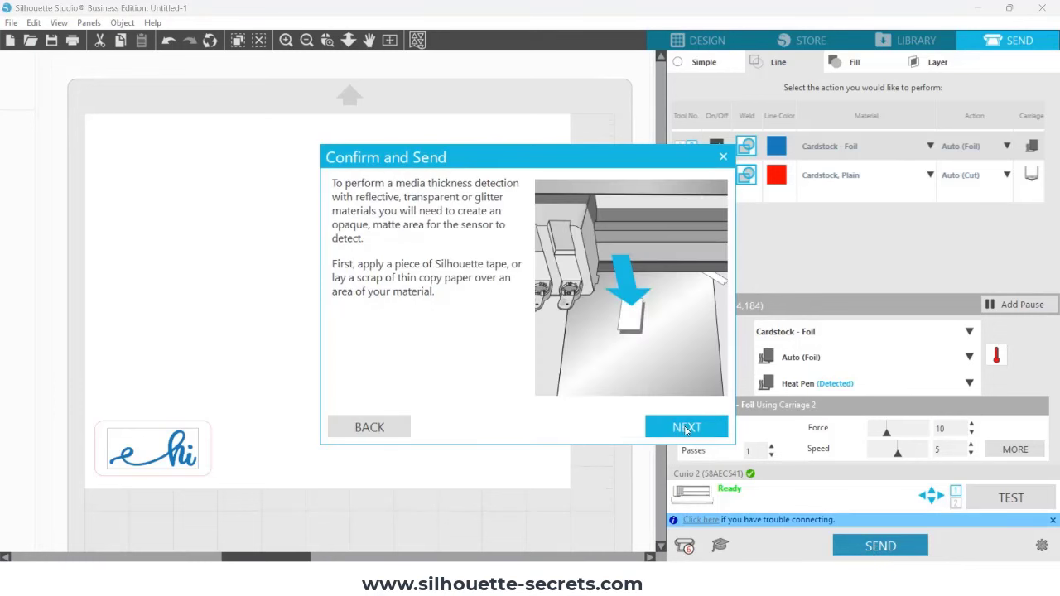
left_click(447, 296)
left_click(684, 429)
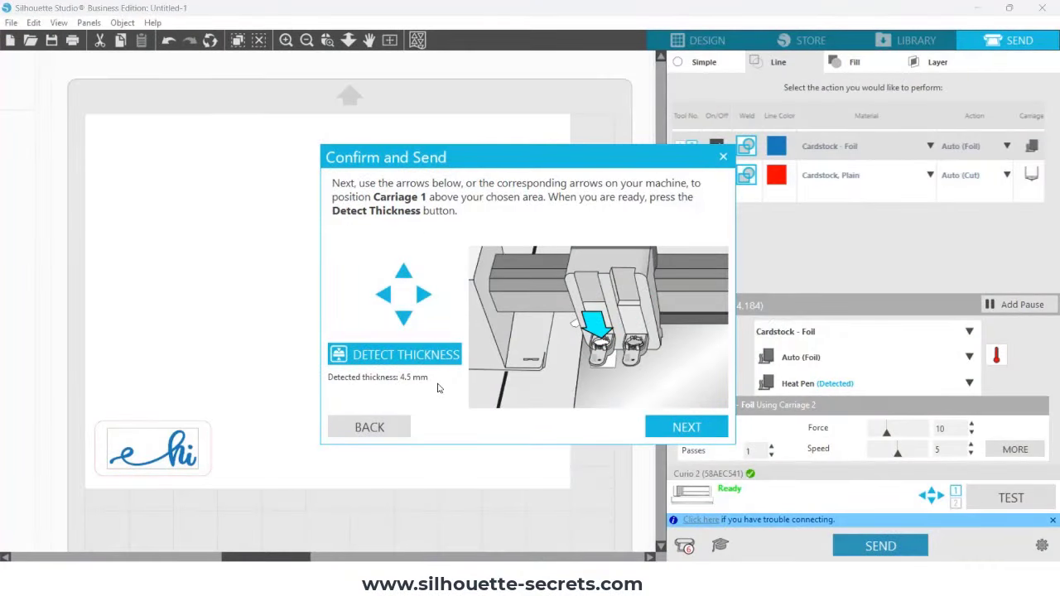
Go through the media and Heat Pen loading pages until the Curio 2 shows Ready
left_click(691, 427)
left_click(691, 427)
left_click(691, 427)
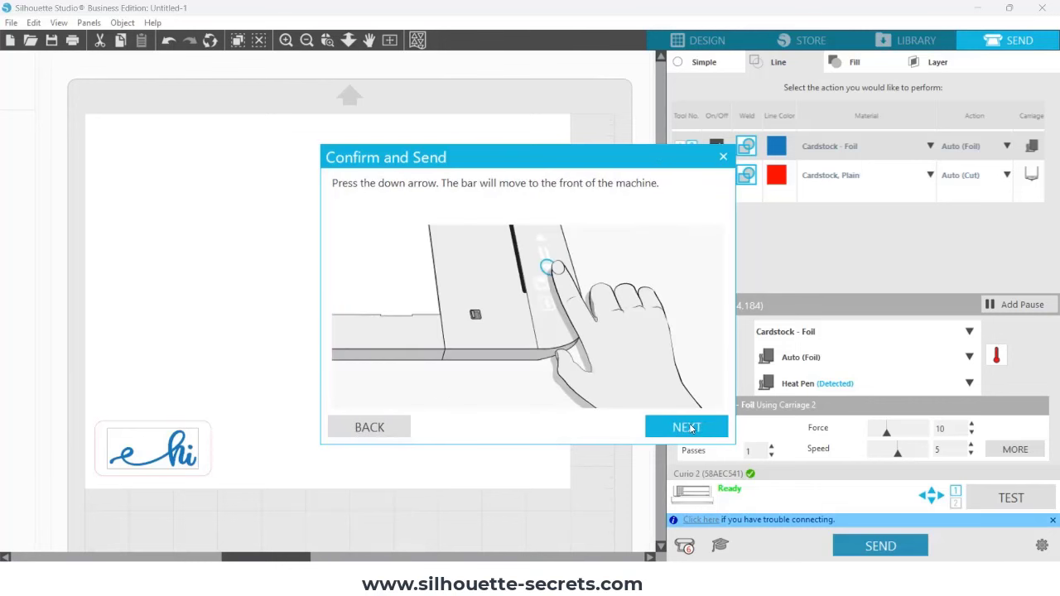
left_click(691, 428)
left_click(691, 428)
left_click(691, 427)
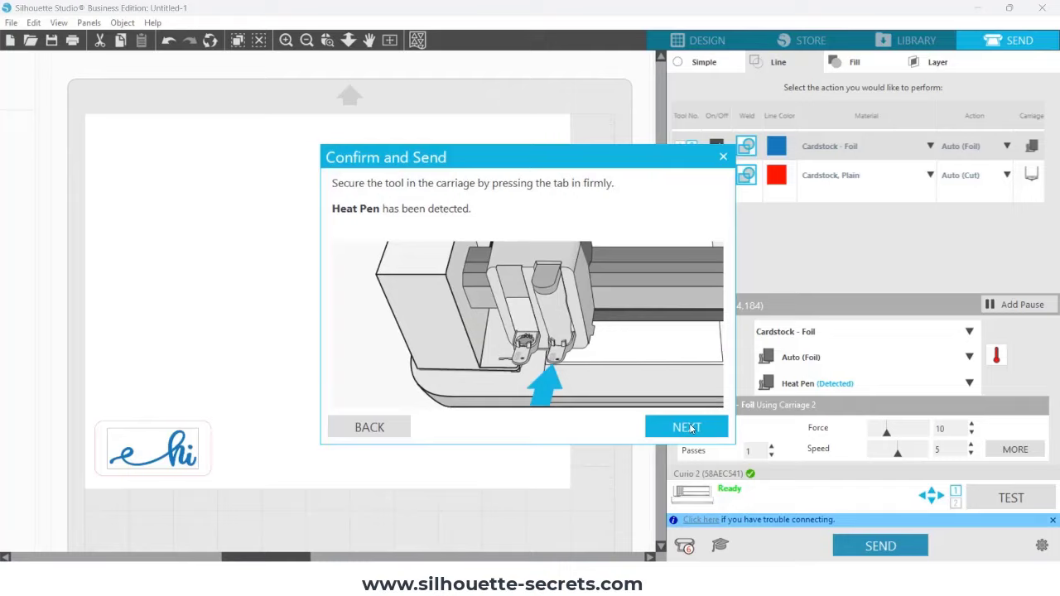
left_click(691, 427)
left_click(691, 428)
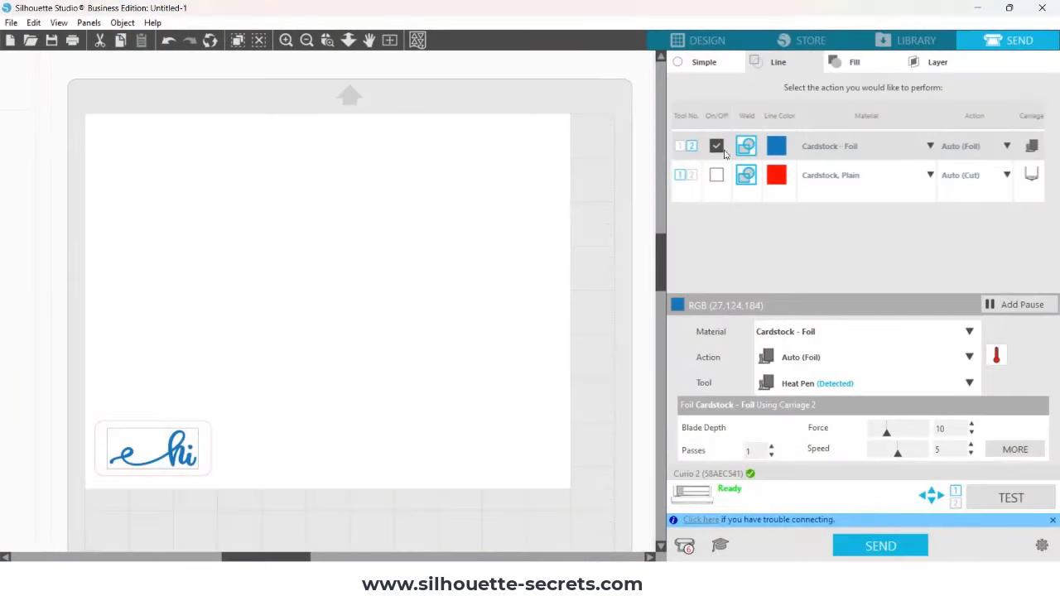
Disable the foil line, enable the red border cut as Cardstock, Textured - Heavy (80lb), and send to Curio 2
left_click(716, 146)
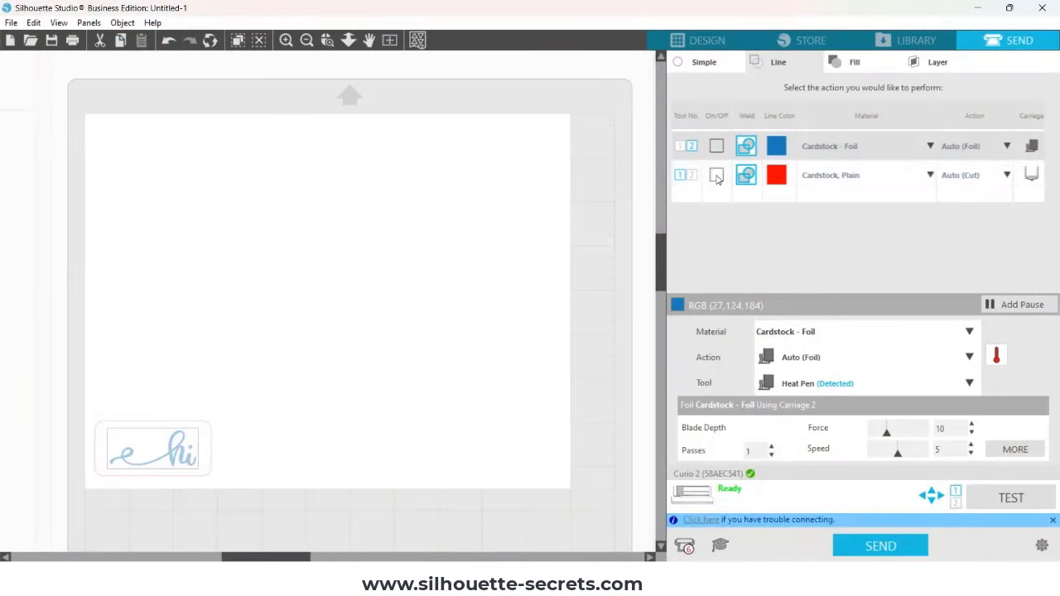
left_click(717, 176)
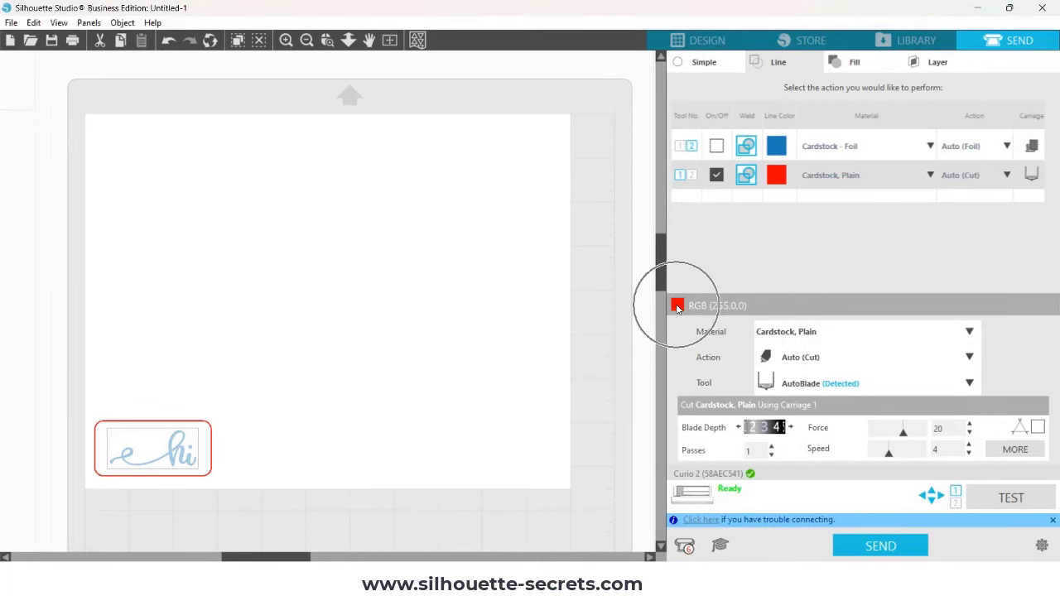
left_click(802, 338)
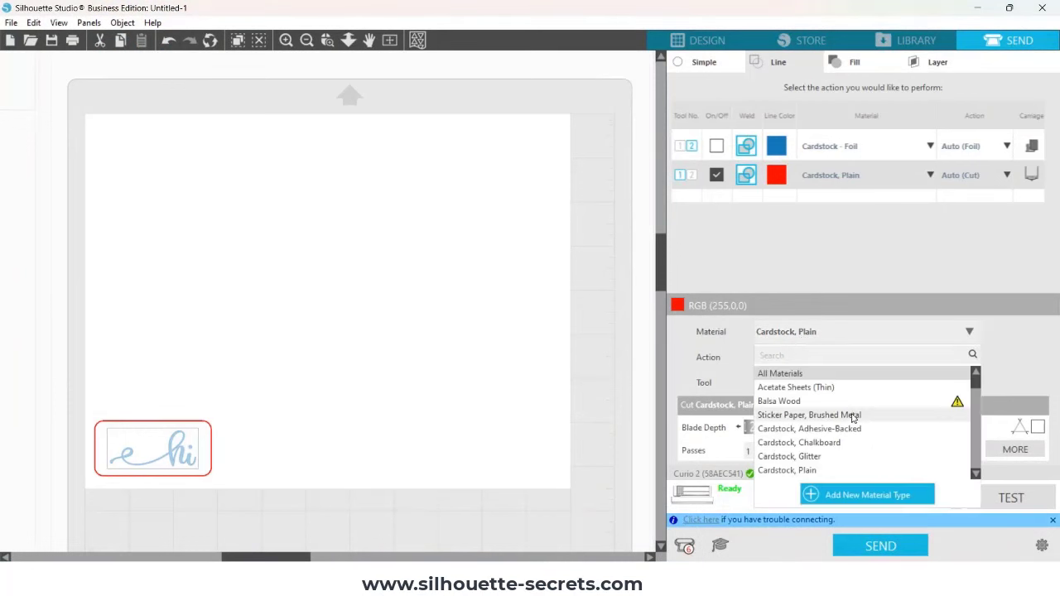
scroll(875, 420, "down", 1)
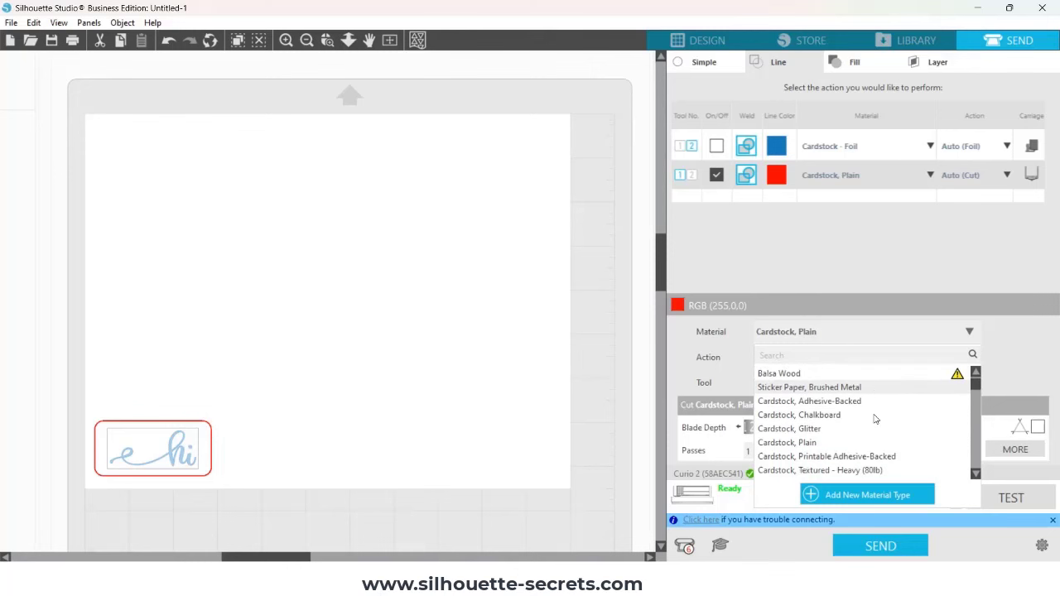
left_click(828, 469)
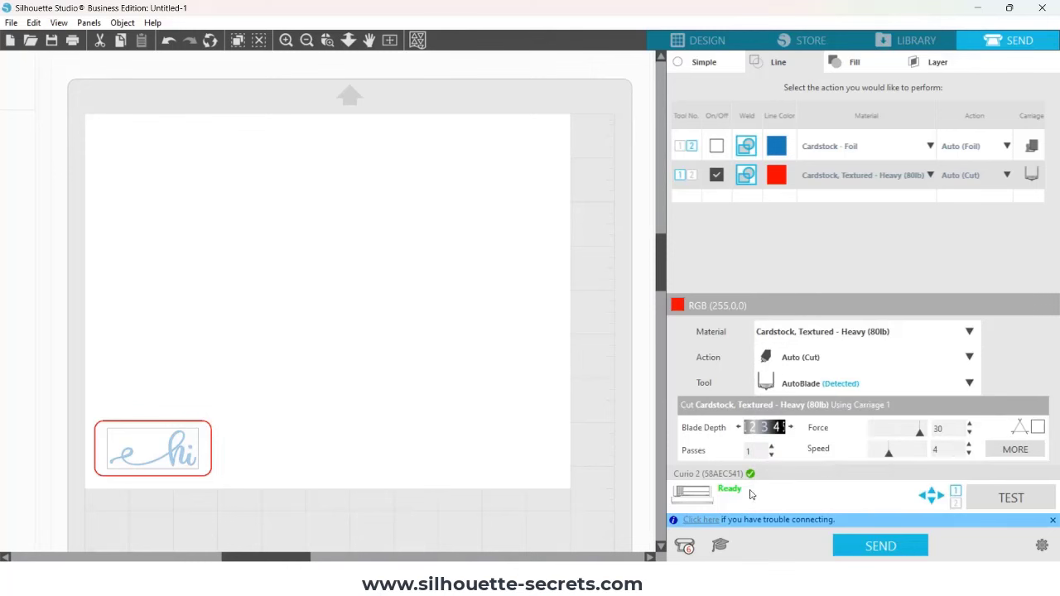
left_click(870, 546)
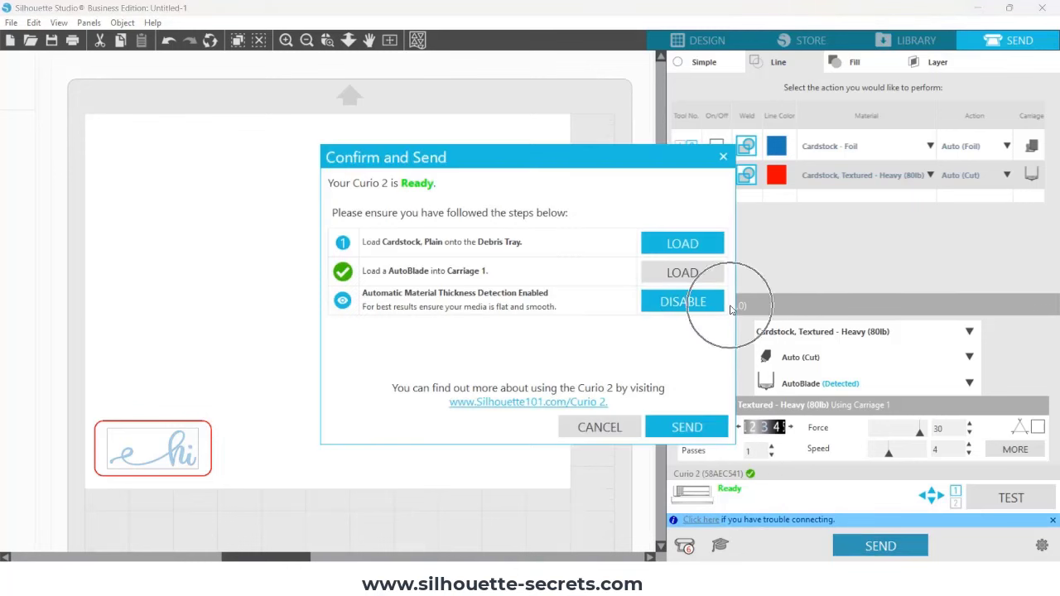
left_click(702, 439)
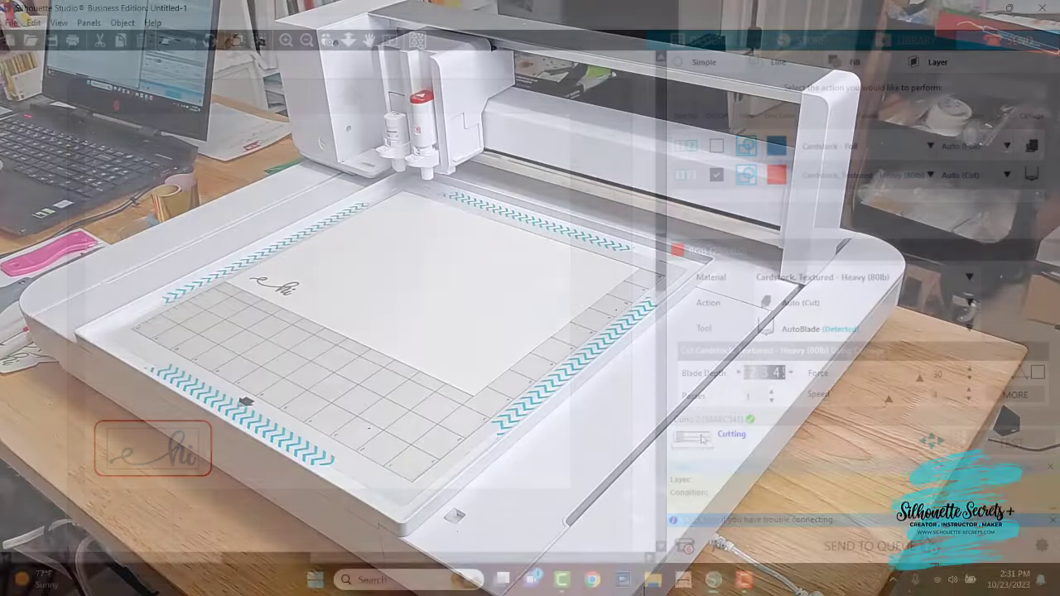